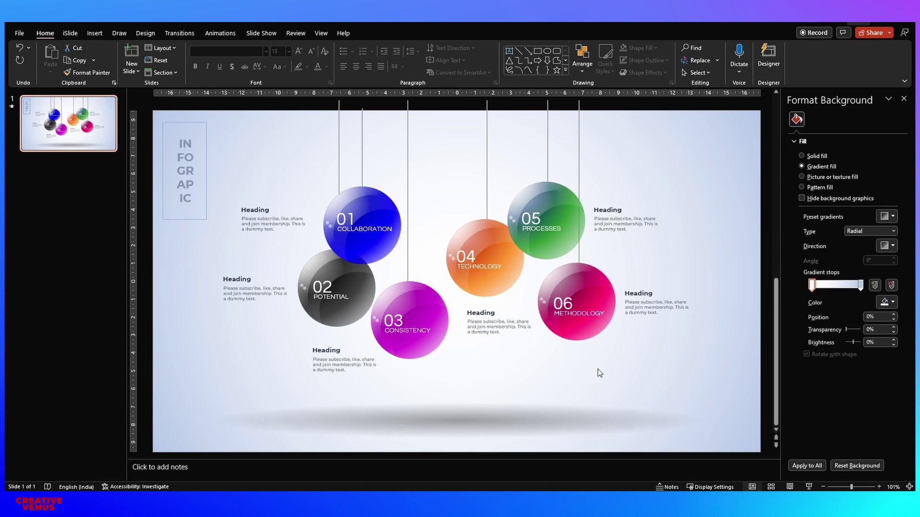
- Preview the infographic slide as a full-screen slide show and duplicate the slide
click(809, 487)
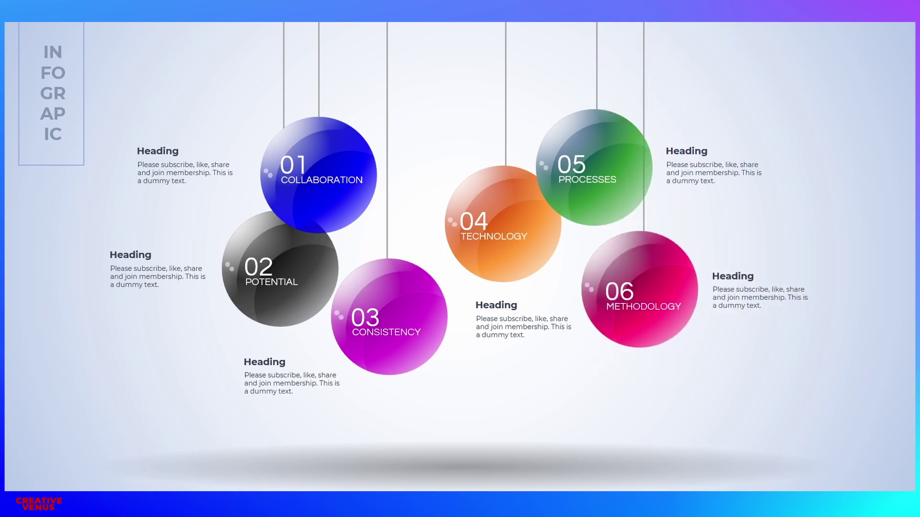
key(Escape)
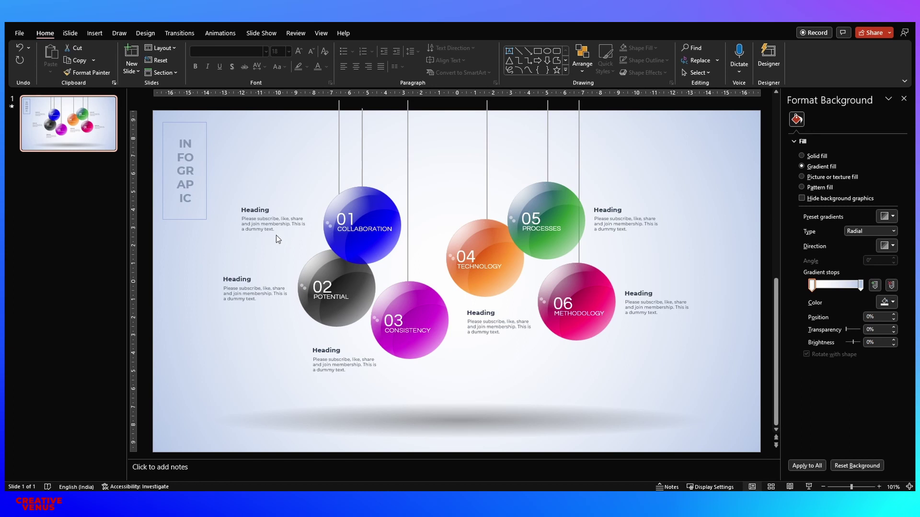
click(61, 128)
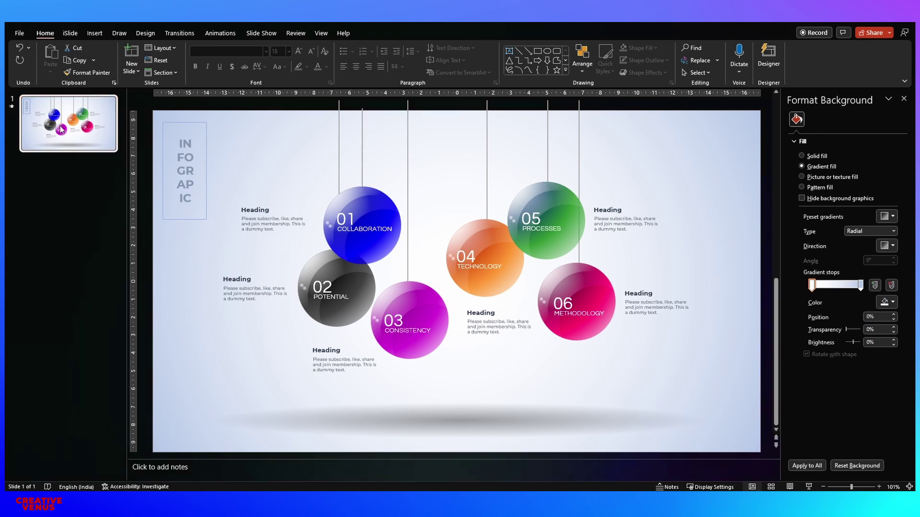
key(ctrl+d)
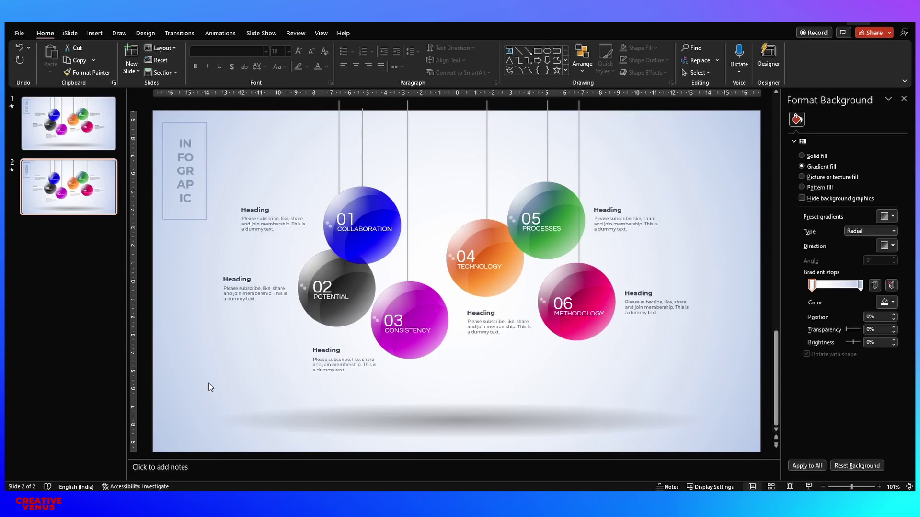
- Give slide 2's background a radial gradient from the center with a light blue theme colour at 60% brightness on the end stop
click(718, 166)
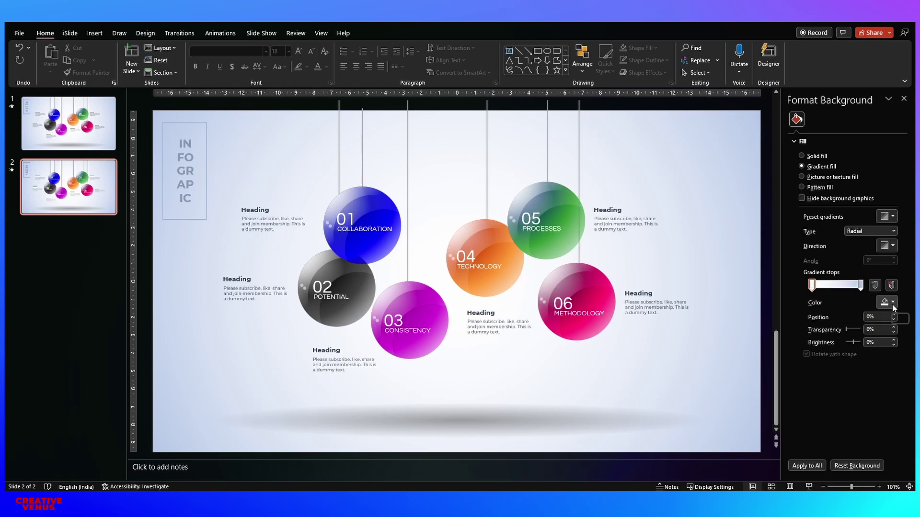
click(862, 286)
click(893, 303)
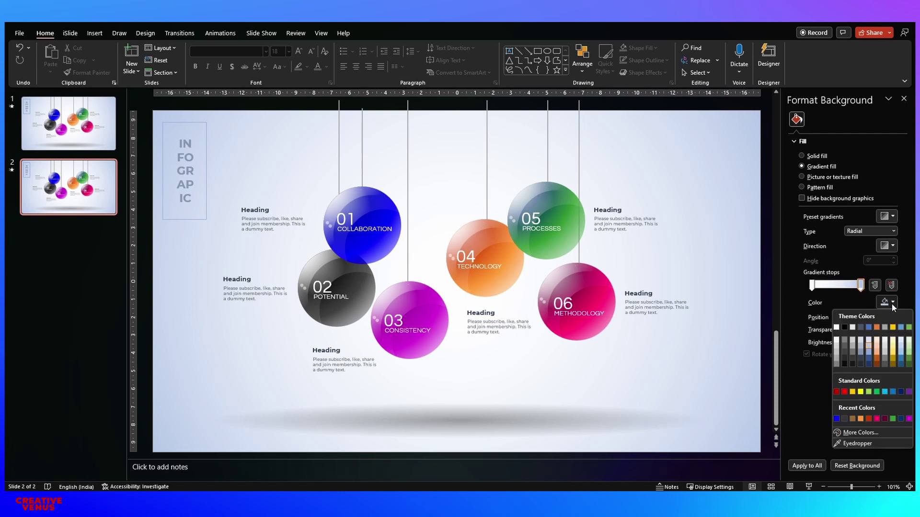
click(871, 351)
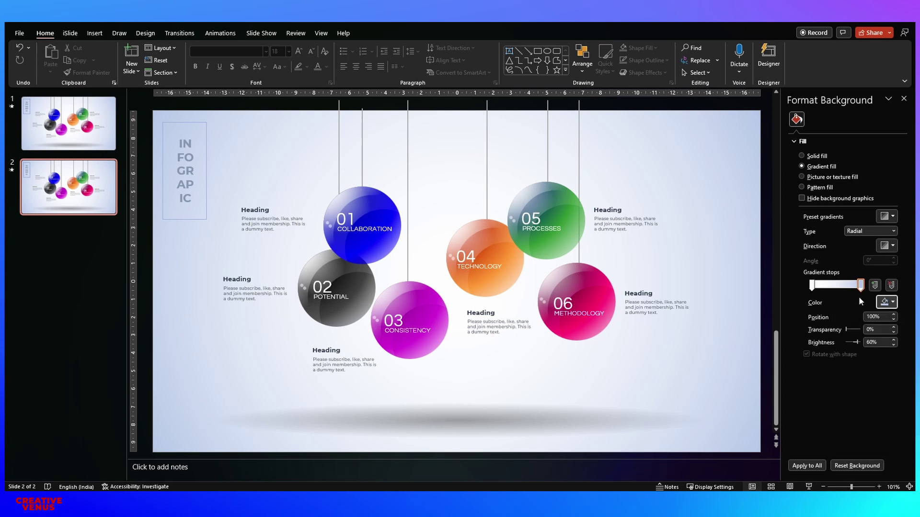
click(893, 231)
click(844, 250)
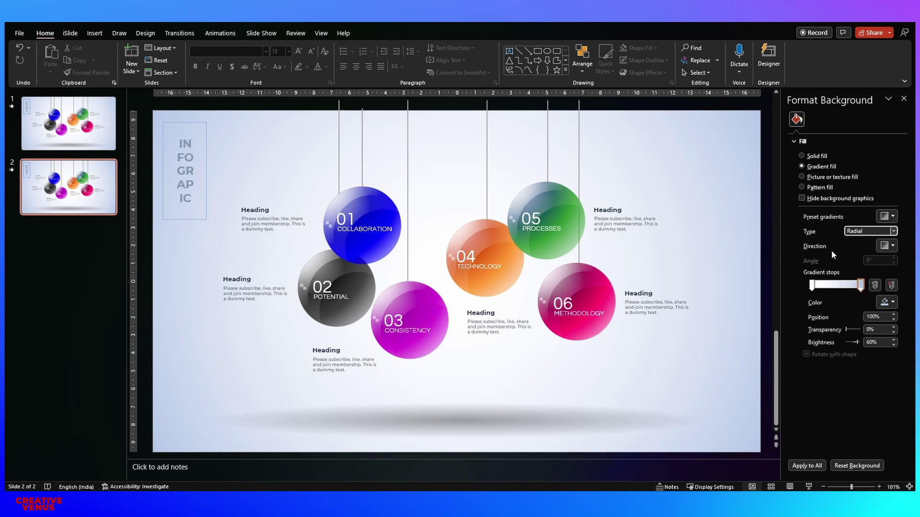
click(892, 246)
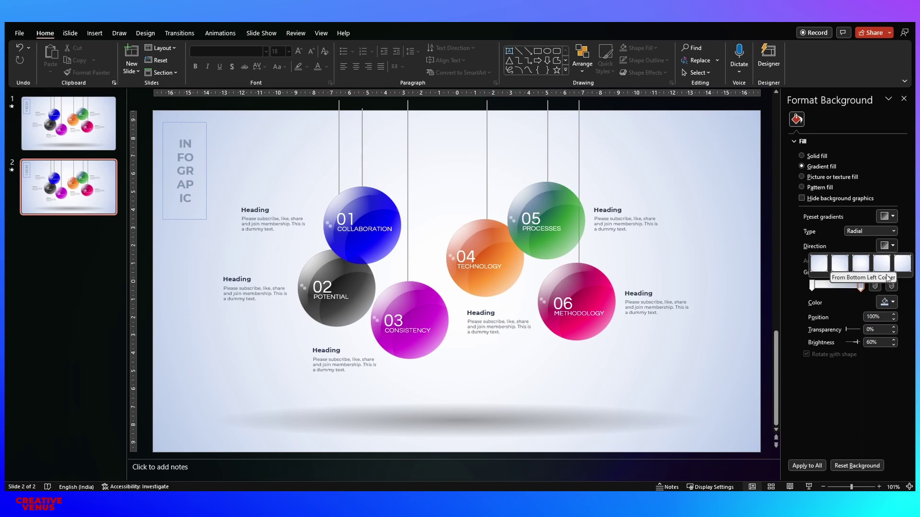
click(861, 263)
- Try moving the slide background's end gradient stop inward to position 82%, and undo the move
mouse_move(861, 287)
mouse_down()
mouse_move(830, 286)
mouse_move(872, 285)
mouse_up()
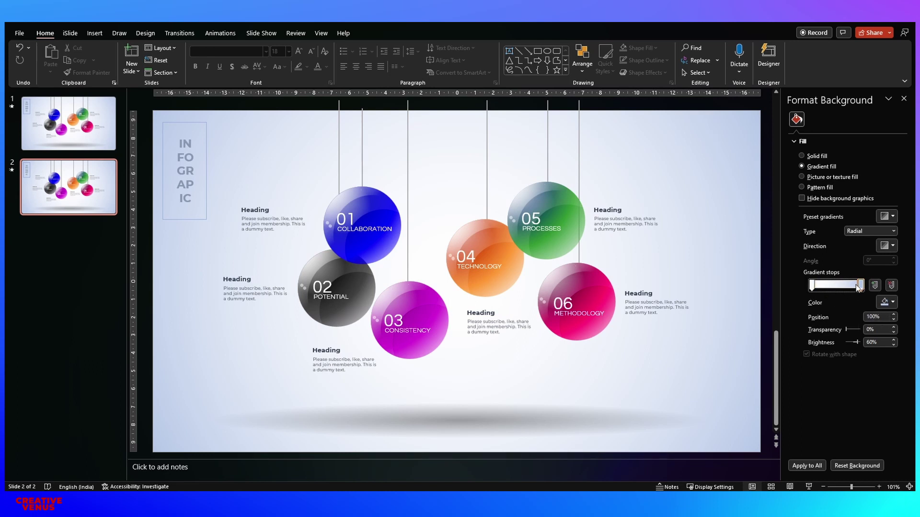
drag(857, 286, 851, 289)
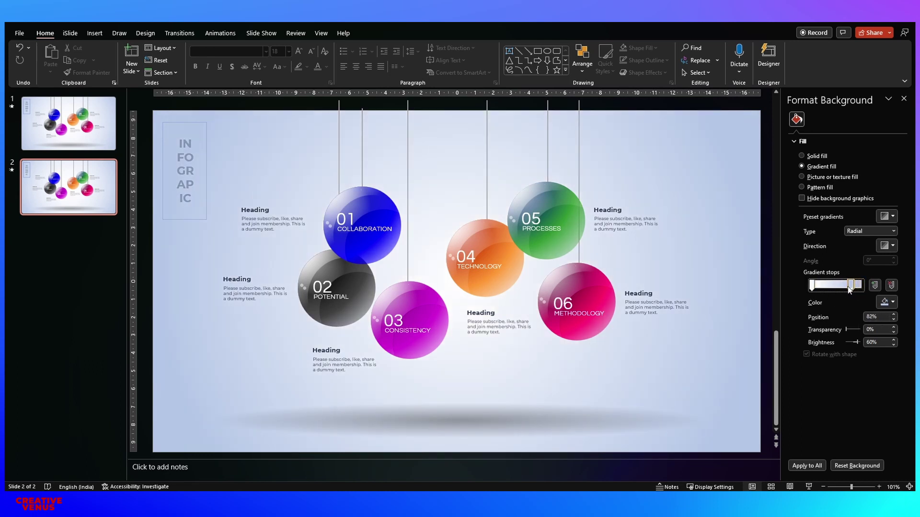
key(ctrl+z)
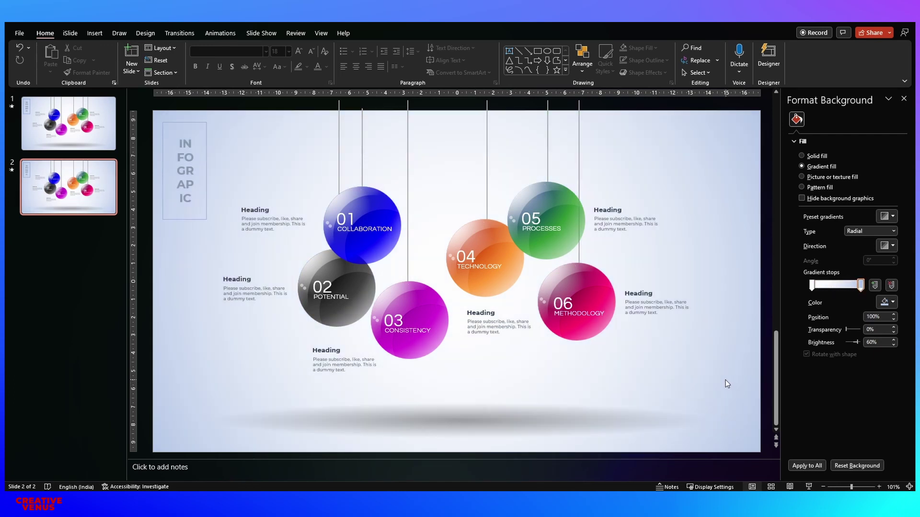
- Move the fully transparent gradient stop of the floor shadow below the balls to position 70%
click(485, 426)
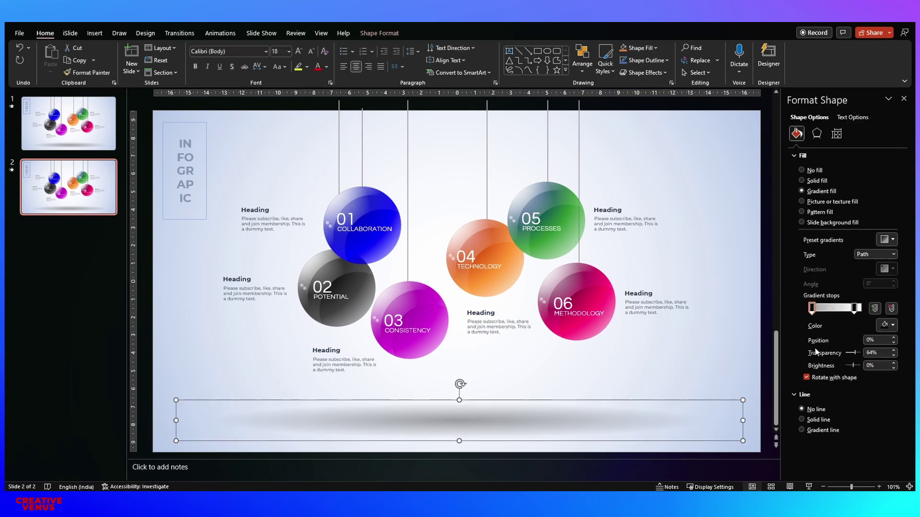
drag(853, 308, 846, 309)
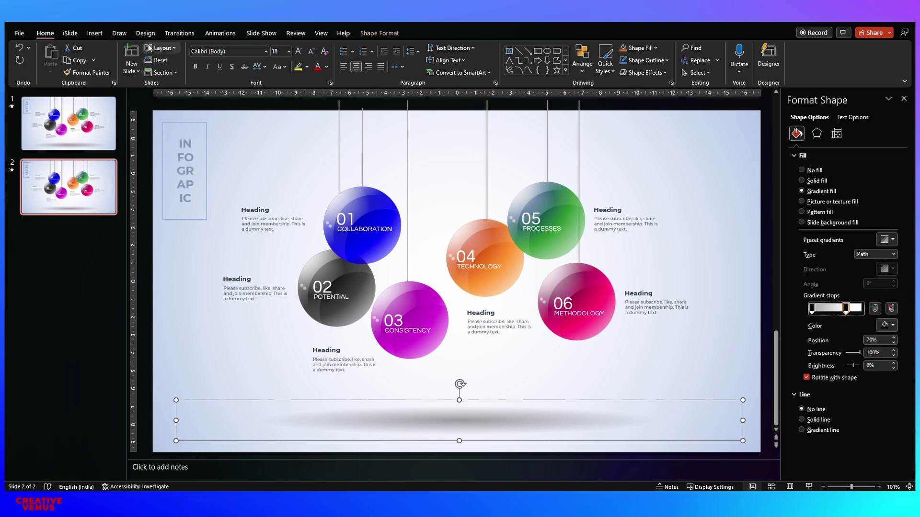
- Draw a flat ellipse about 26 cm wide and 1.3 cm high just above the floor shadow
click(99, 37)
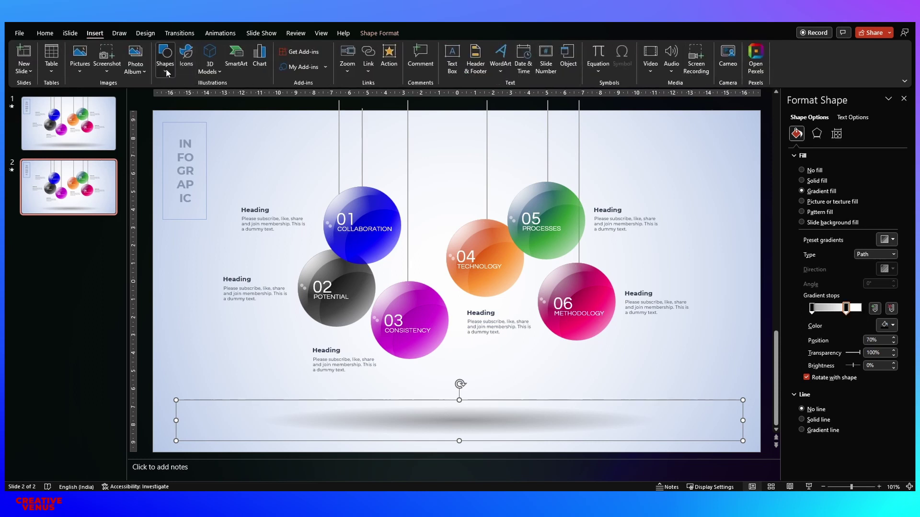
click(164, 59)
click(198, 97)
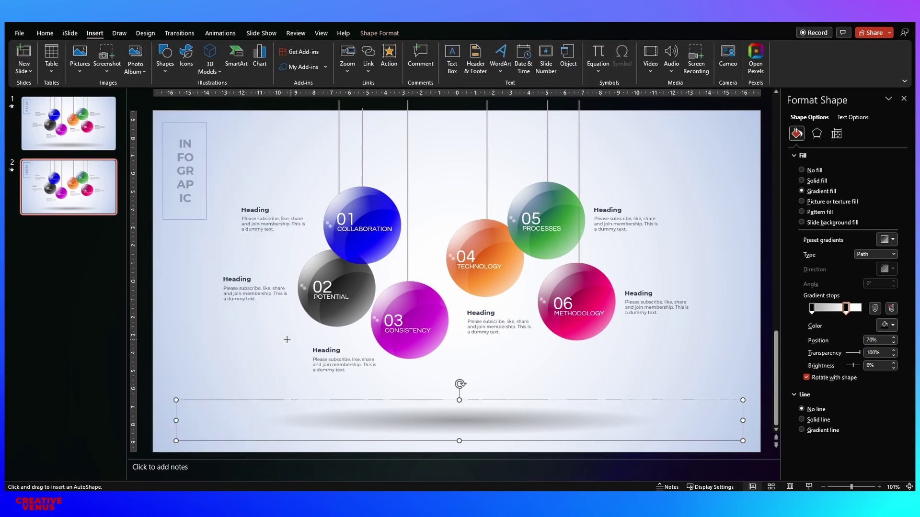
drag(253, 386, 721, 410)
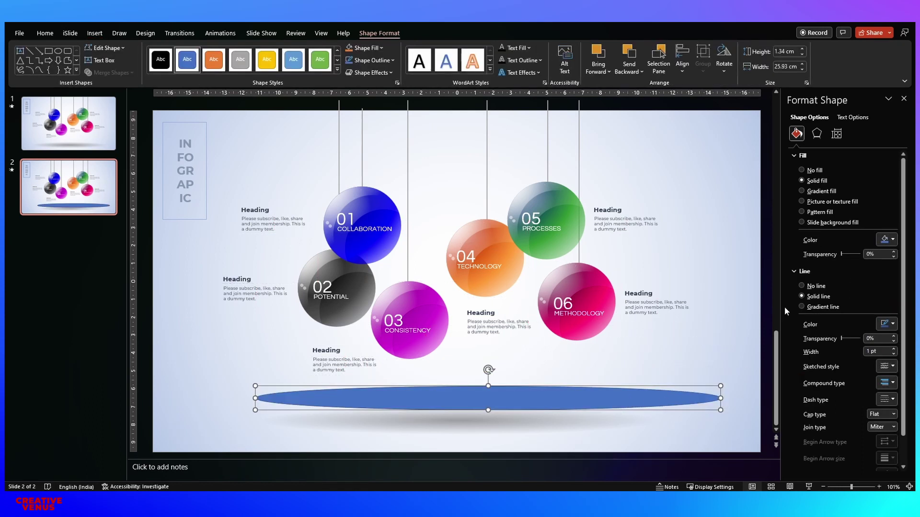
- Remove the new ellipse's outline and give it a Path gradient fill with the fully transparent stop at position 60%
click(811, 286)
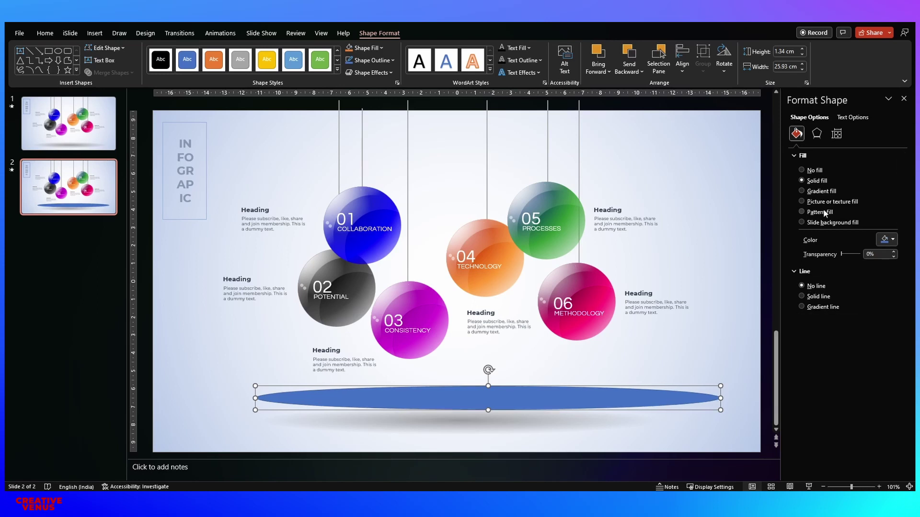
click(820, 191)
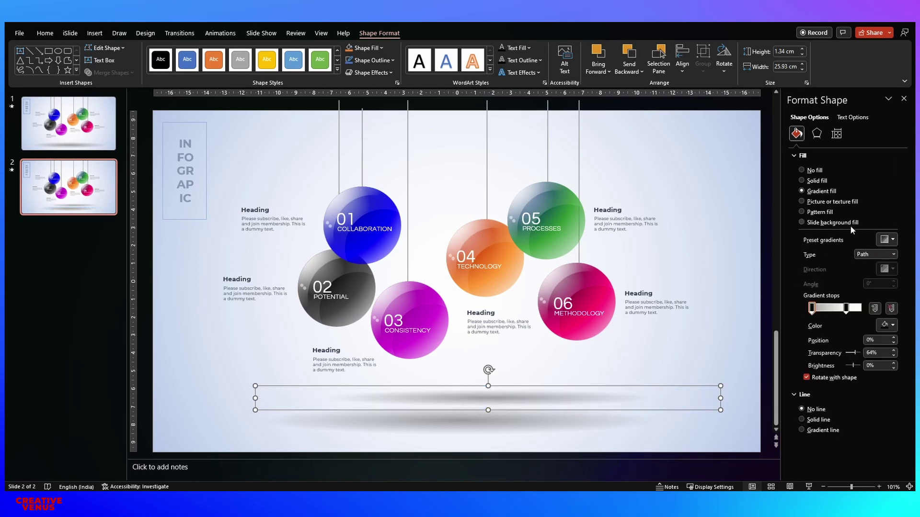
click(893, 255)
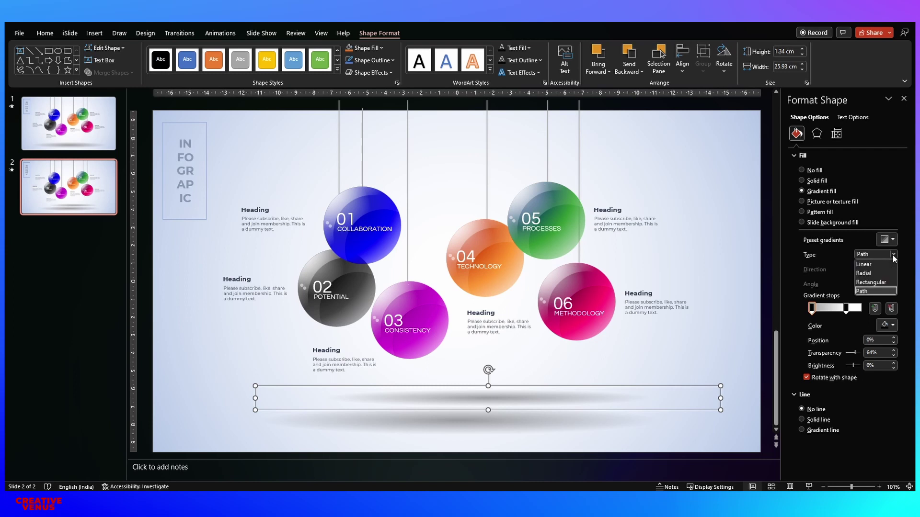
click(869, 292)
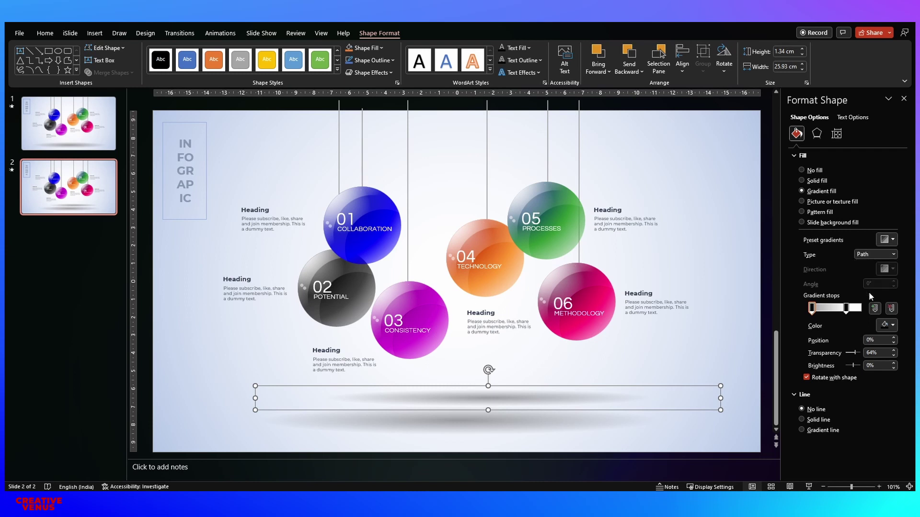
click(812, 308)
click(846, 311)
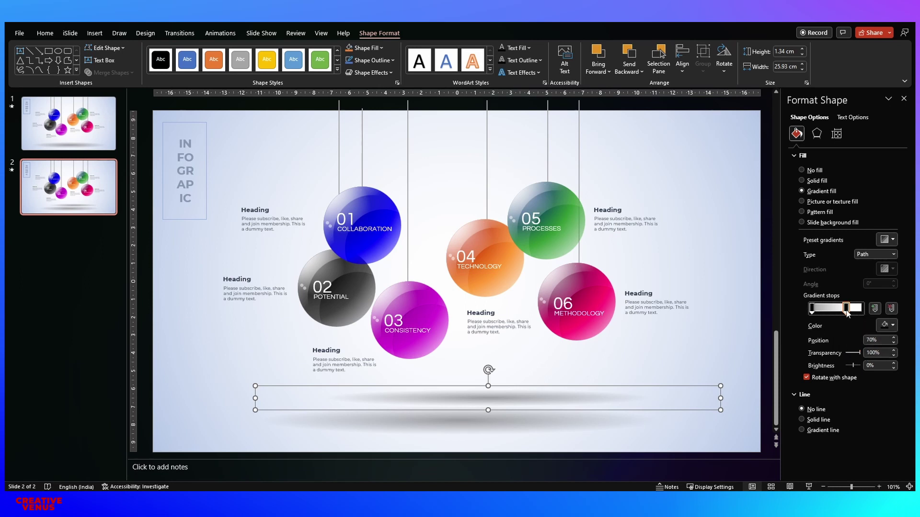
click(811, 309)
mouse_move(846, 312)
mouse_down()
mouse_move(862, 314)
mouse_move(840, 314)
mouse_up()
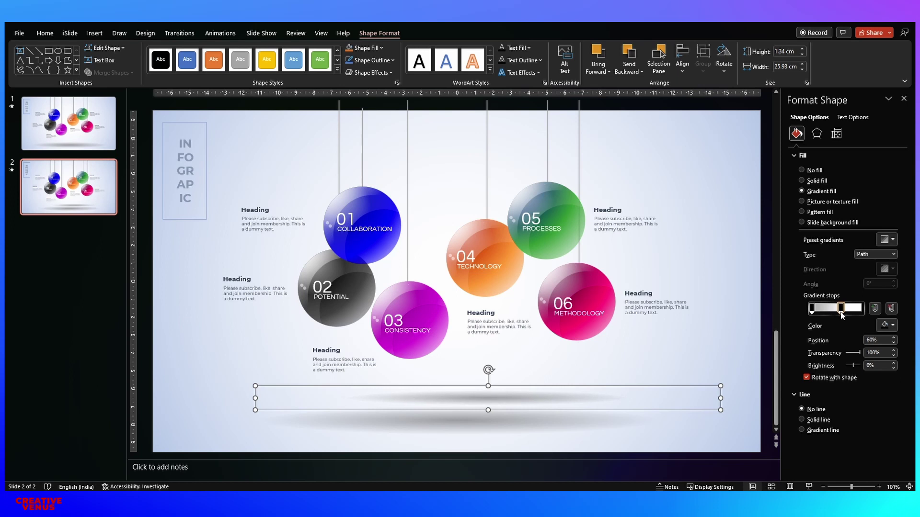
- Reposition and enlarge the new ellipse to about 2.65 cm high above the floor shadow, and delete it
click(487, 399)
mouse_move(487, 399)
mouse_down()
mouse_move(524, 382)
mouse_move(497, 390)
mouse_move(499, 431)
mouse_move(491, 403)
mouse_move(476, 401)
mouse_up()
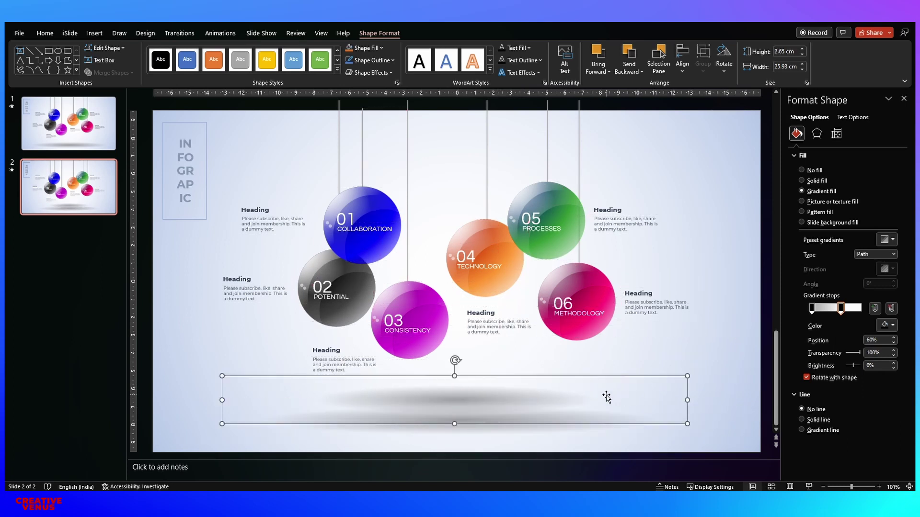
key(Escape)
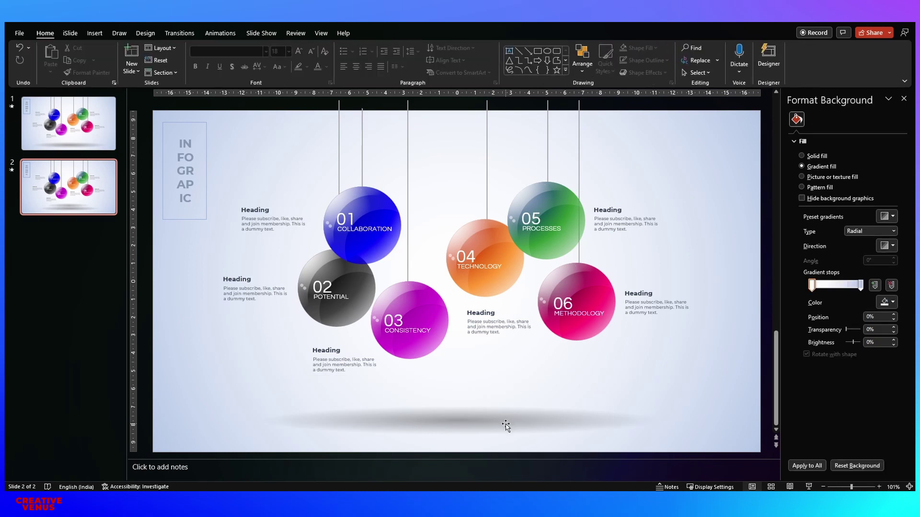
- Duplicate slide 2 to get a third slide with the hanging balls
click(505, 424)
click(564, 391)
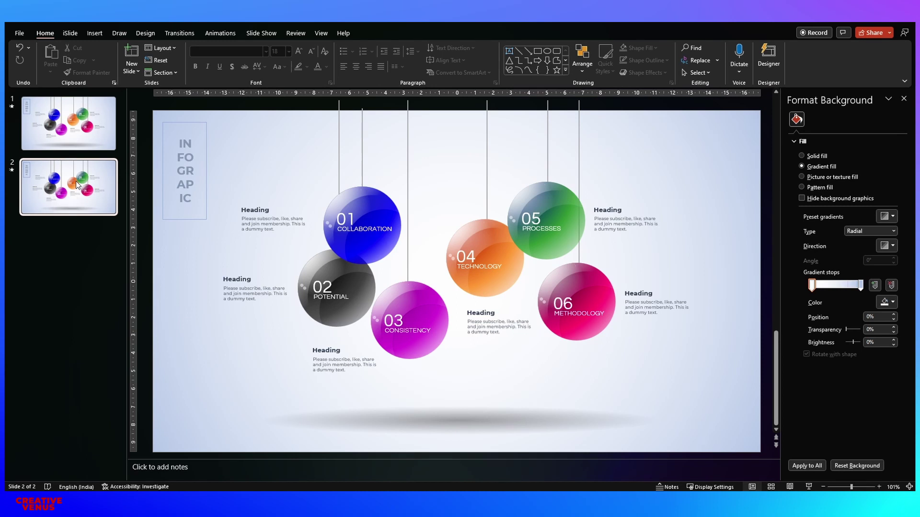
click(76, 184)
key(ctrl+d)
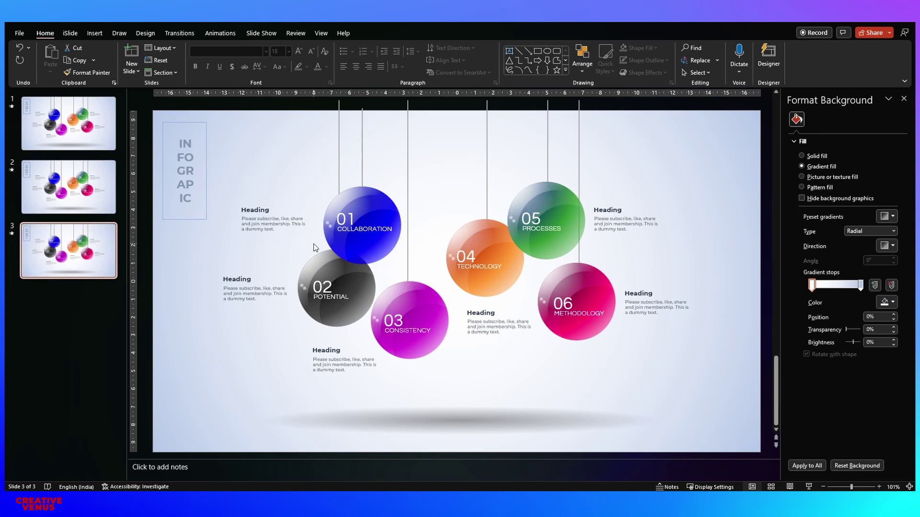
- Delete everything on slide 3 except the 01 COLLABORATION ball with its string, and move that ball toward the slide's centre
click(351, 254)
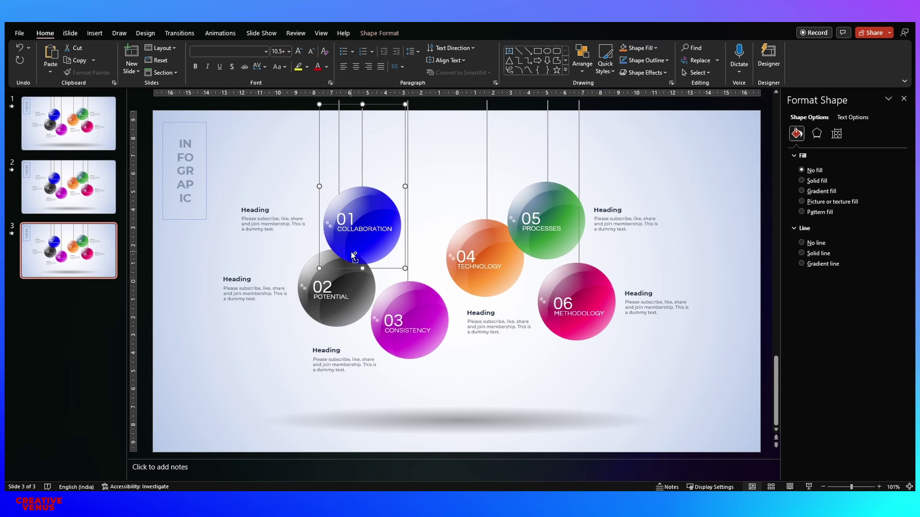
click(229, 319)
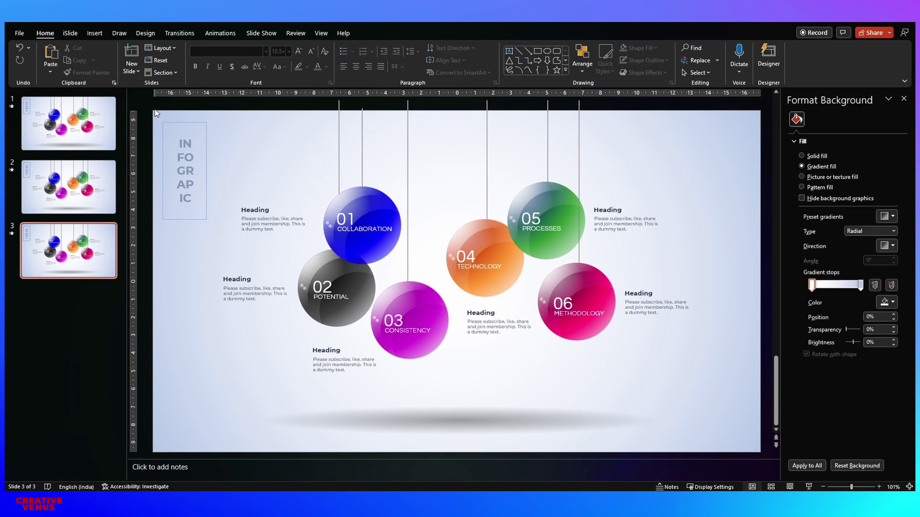
drag(154, 113, 338, 414)
key(Delete)
drag(225, 247, 680, 436)
key(Delete)
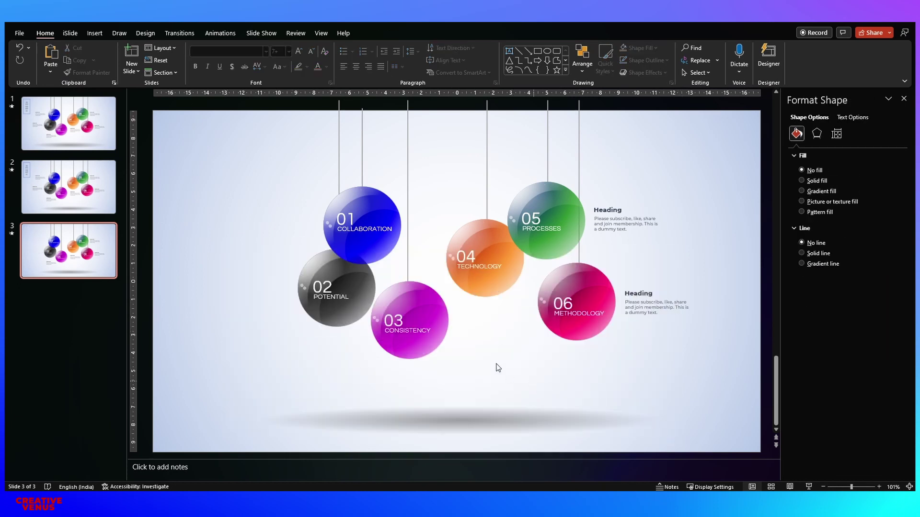
click(429, 327)
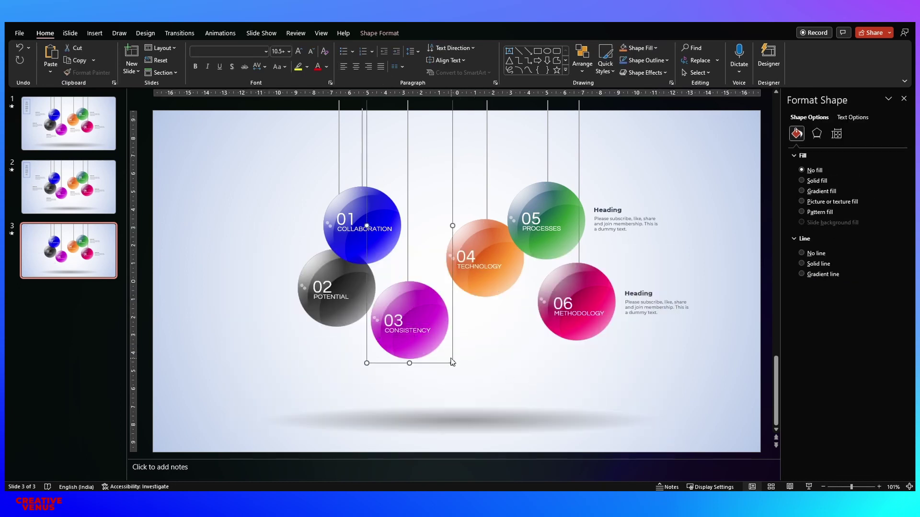
key(Delete)
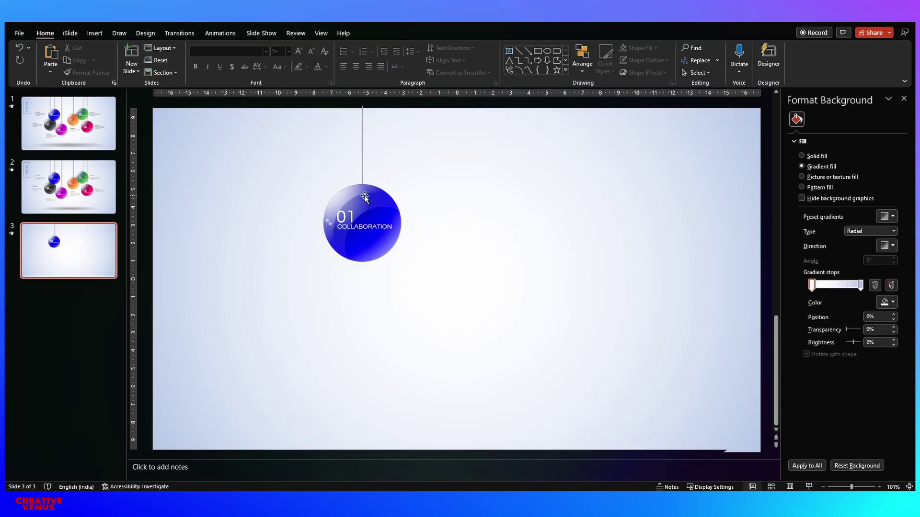
click(369, 194)
drag(369, 194, 415, 251)
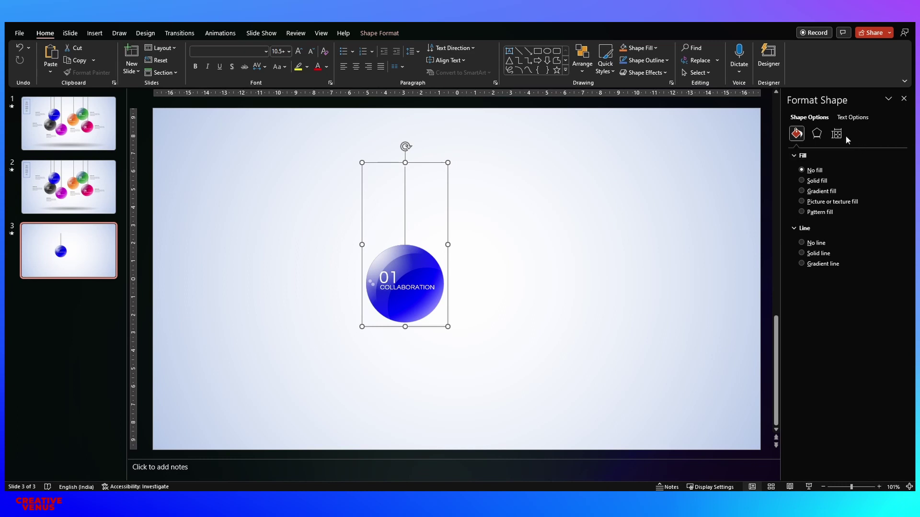
- Try a solid fill on the 01 COLLABORATION ball group, and undo it
click(815, 182)
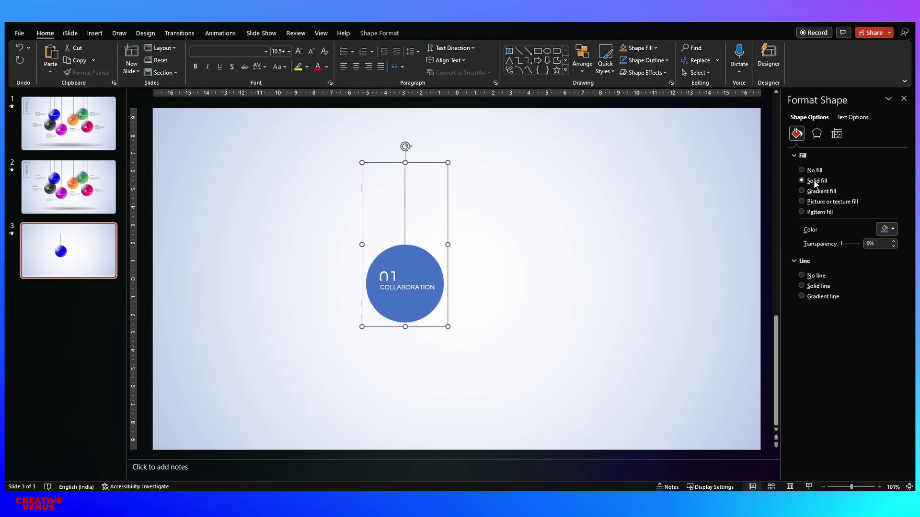
click(589, 258)
key(ctrl+z)
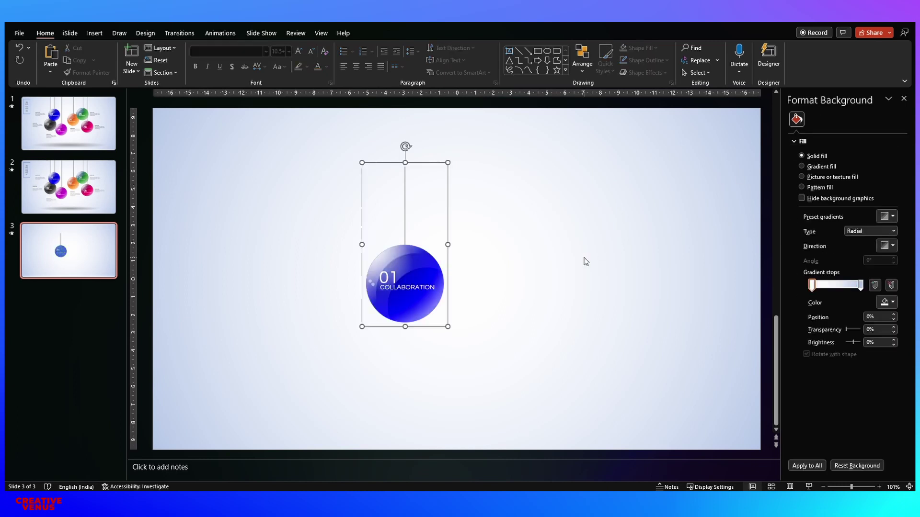
- Change slide 3's background to a solid dark grey fill
click(559, 225)
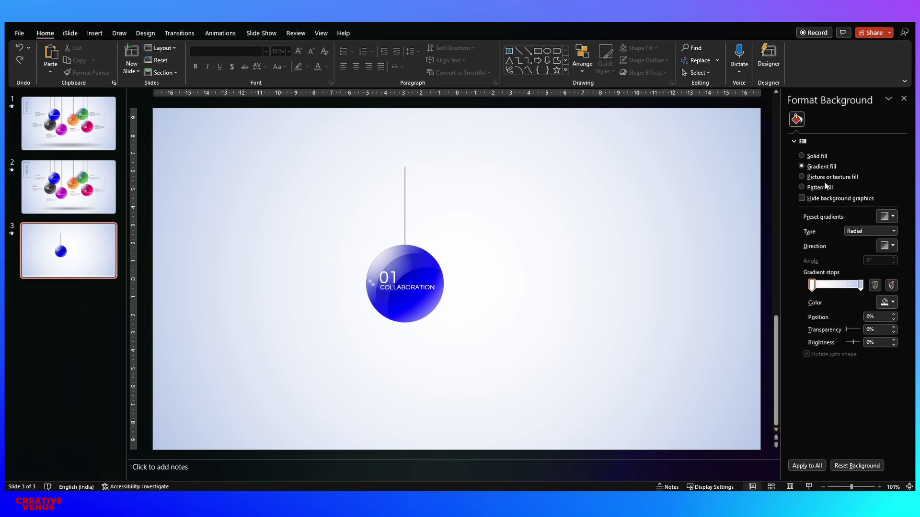
click(816, 156)
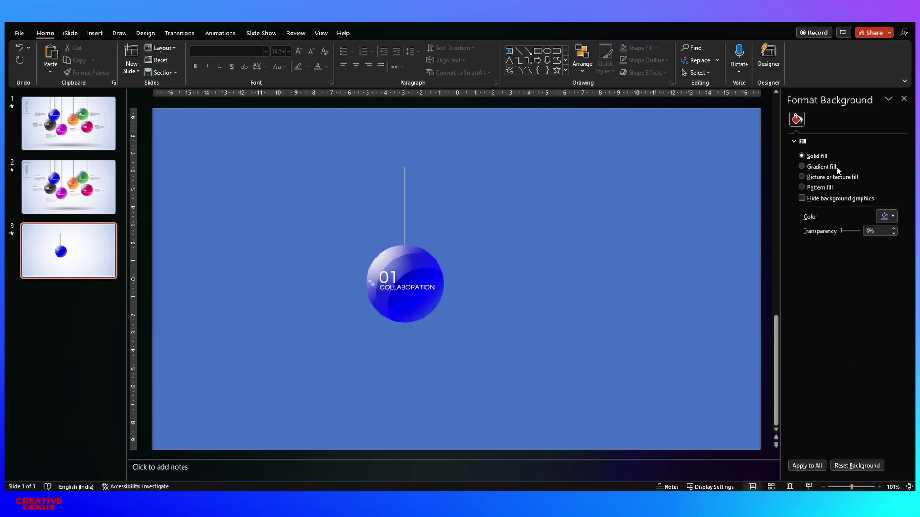
click(887, 216)
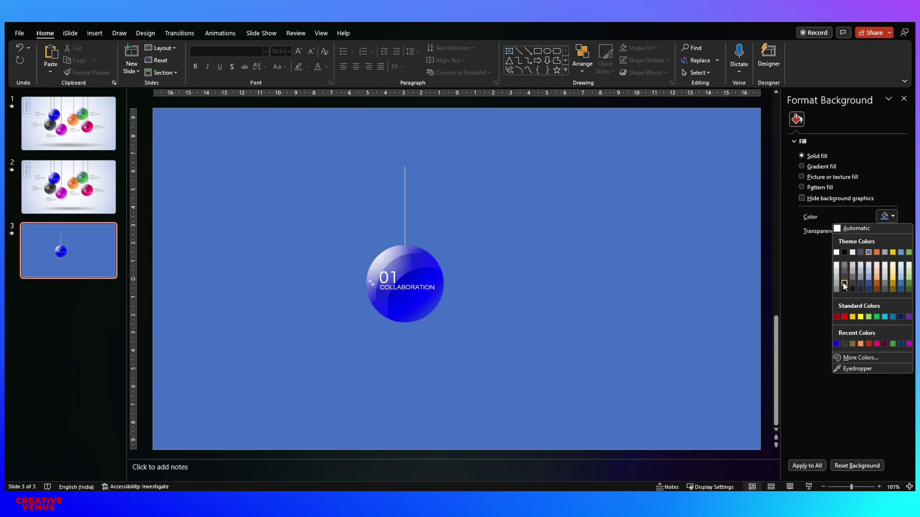
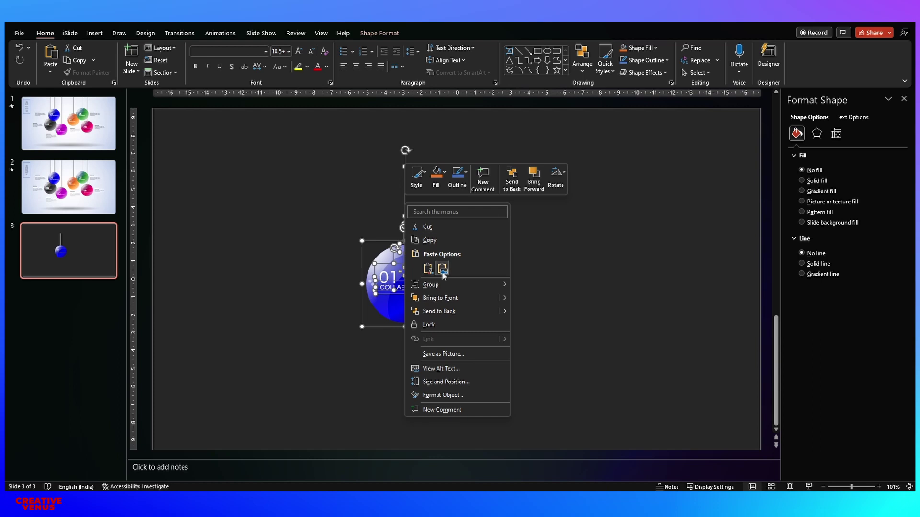
- Ungroup the 01 COLLABORATION ball and move its vertical string away to the ball's left
mouse_move(446, 284)
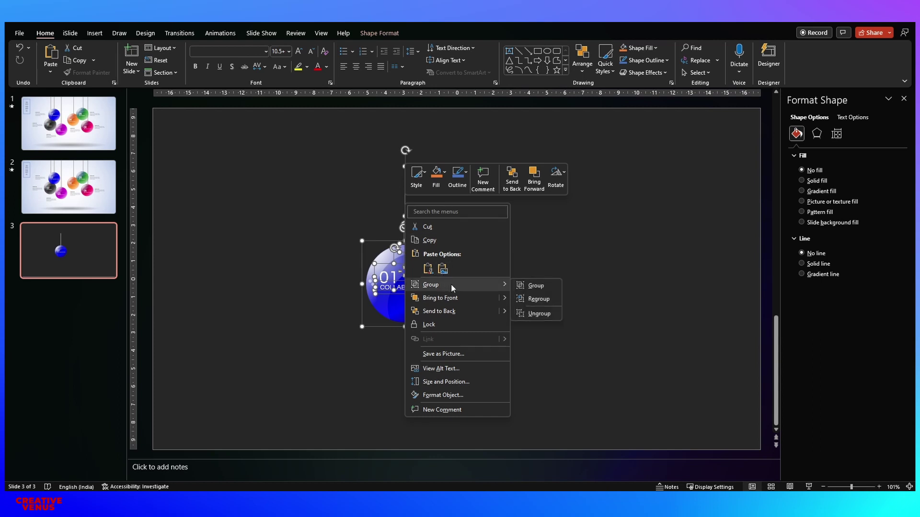
click(570, 319)
click(611, 341)
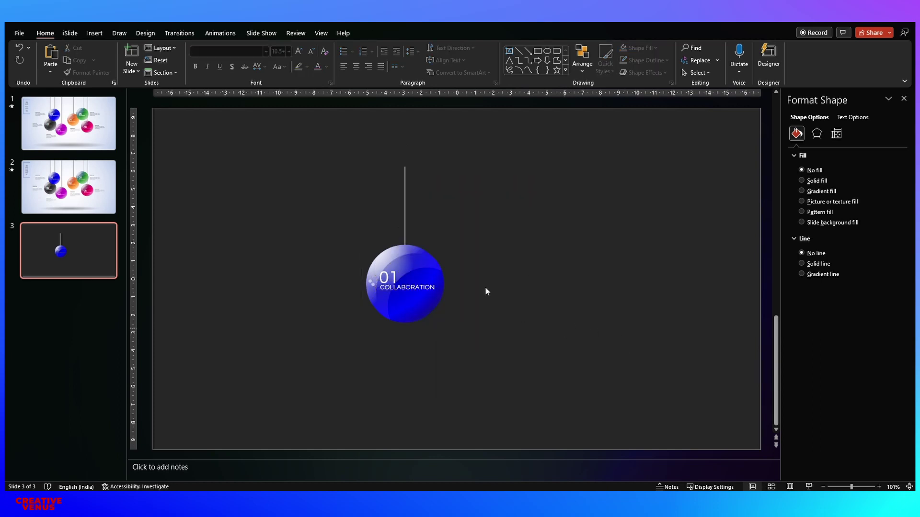
drag(405, 206, 298, 205)
- Move the COLLABORATION and 01 labels off the ball to its right, keeping 01 above COLLABORATION
click(410, 287)
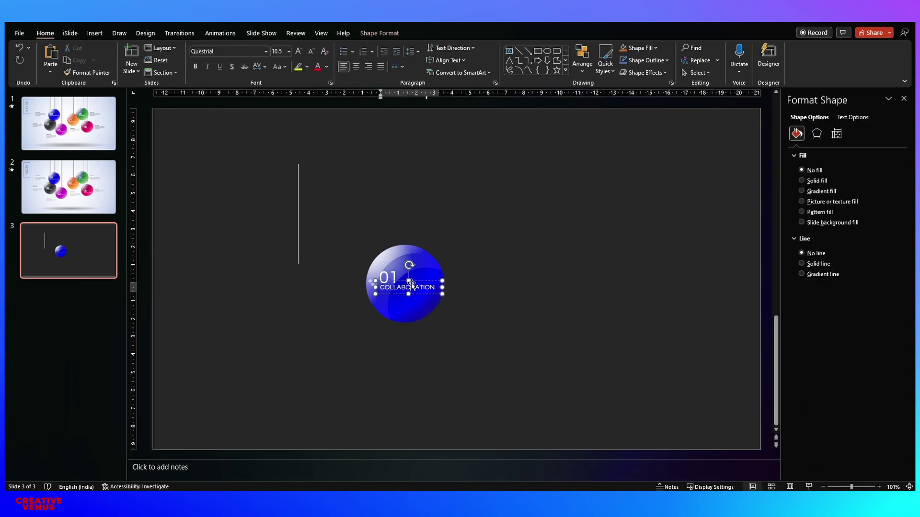
double_click(414, 287)
drag(441, 288, 546, 294)
click(398, 277)
drag(399, 263, 507, 266)
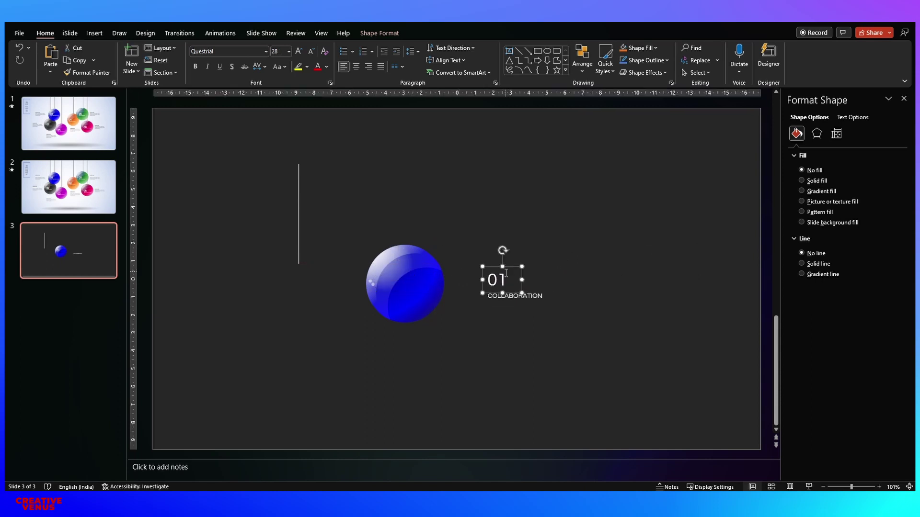
click(470, 313)
- Select the string and the ball pieces in turn to examine the ungrouped parts
drag(264, 306, 343, 121)
click(543, 278)
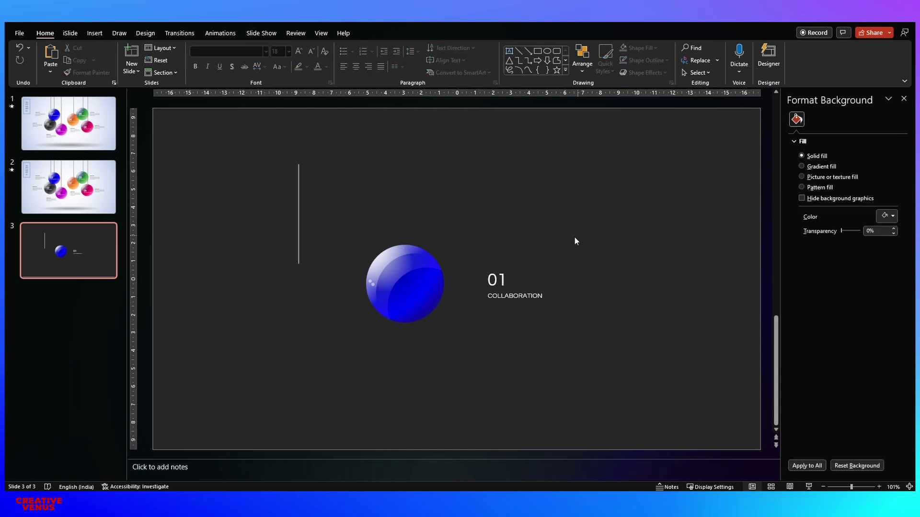
drag(462, 367, 336, 205)
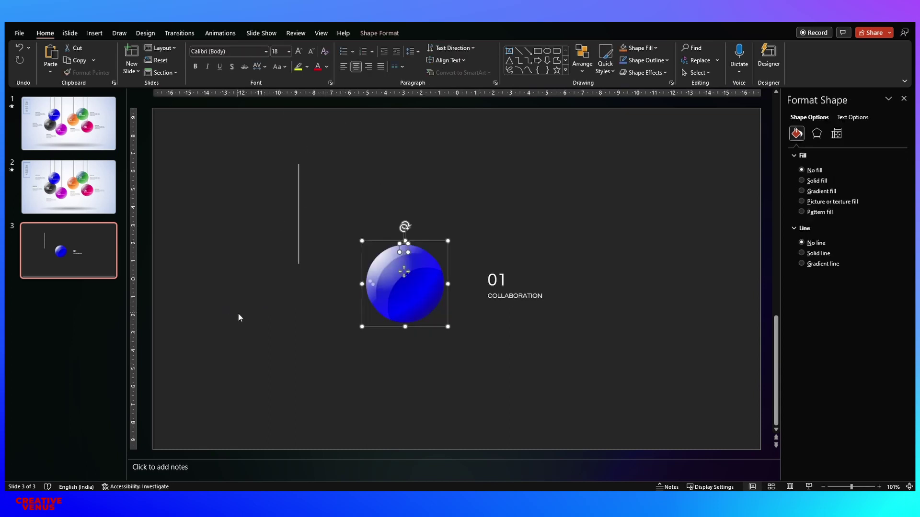
click(254, 317)
- Set the vertical string's line colour to White, Background 1, Darker 35%
drag(275, 300, 345, 105)
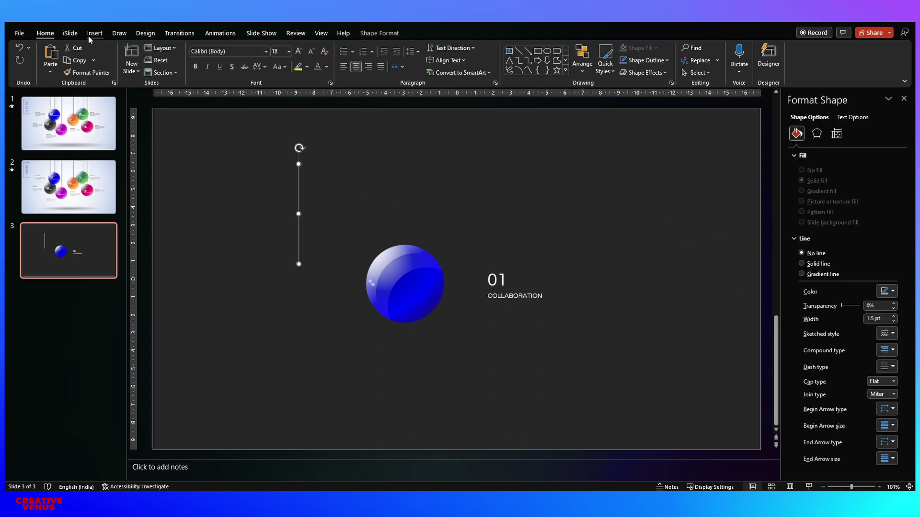
click(890, 291)
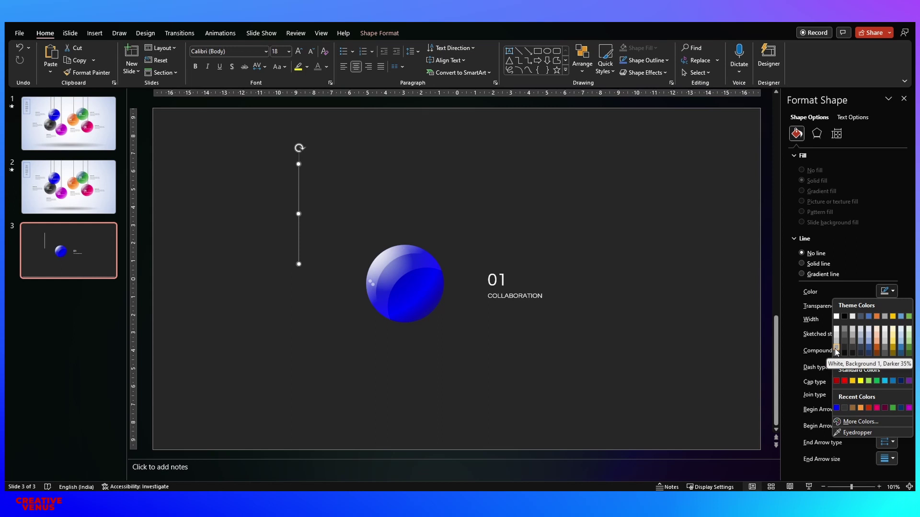
click(836, 352)
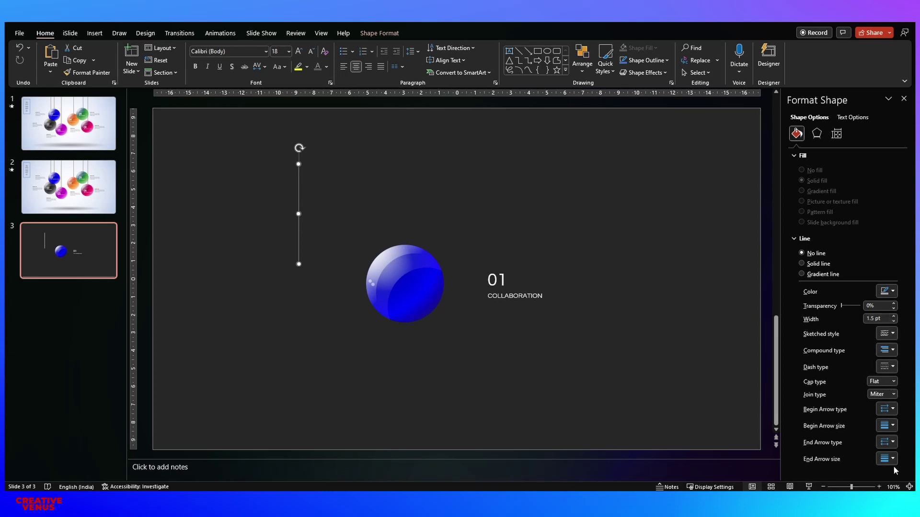
click(477, 326)
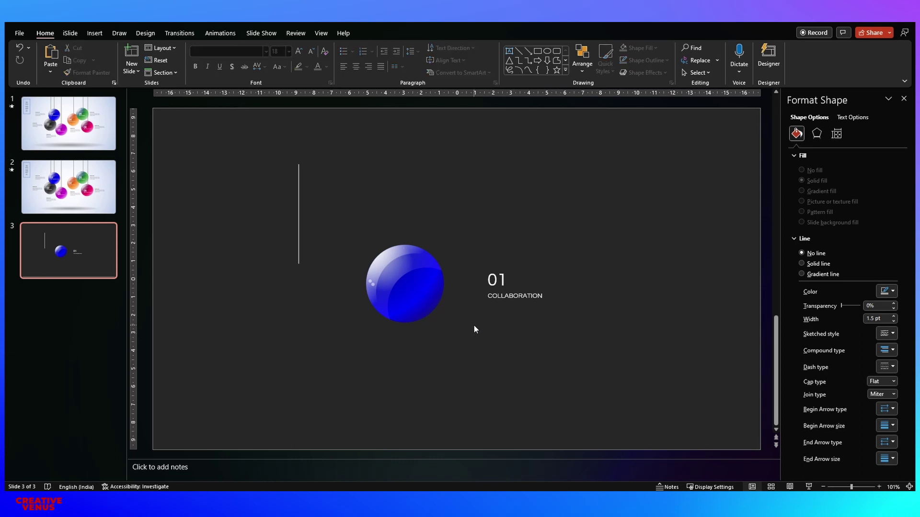
- Check the fonts of the 01 and COLLABORATION labels, and nudge COLLABORATION slightly up beneath 01
click(505, 269)
click(505, 267)
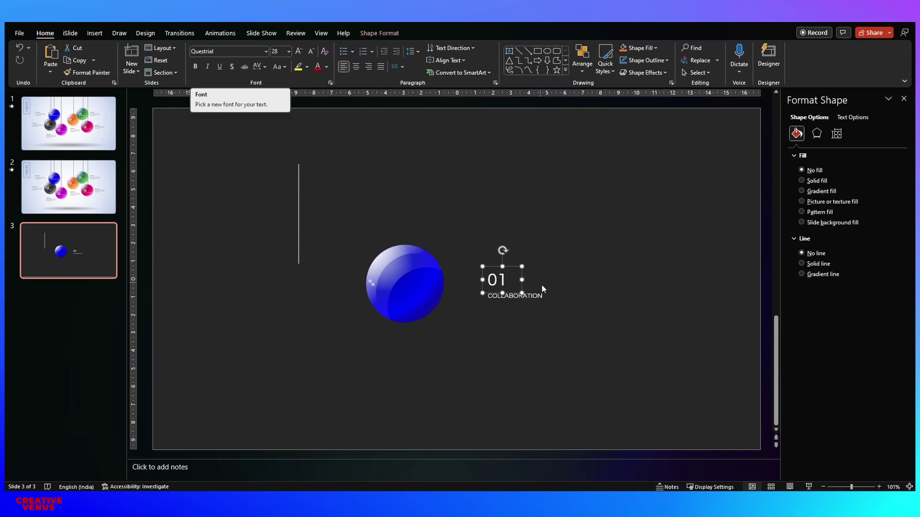
click(535, 298)
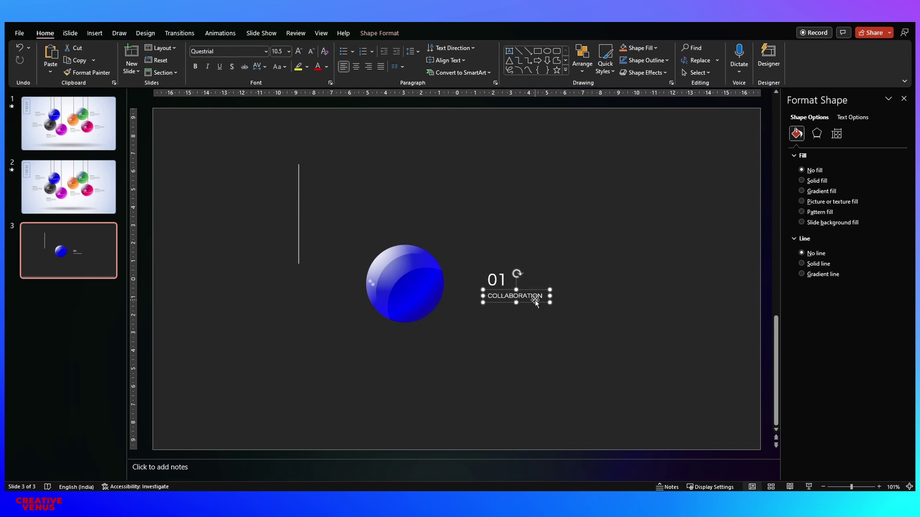
mouse_move(533, 301)
mouse_down()
mouse_move(567, 288)
mouse_move(531, 302)
mouse_up()
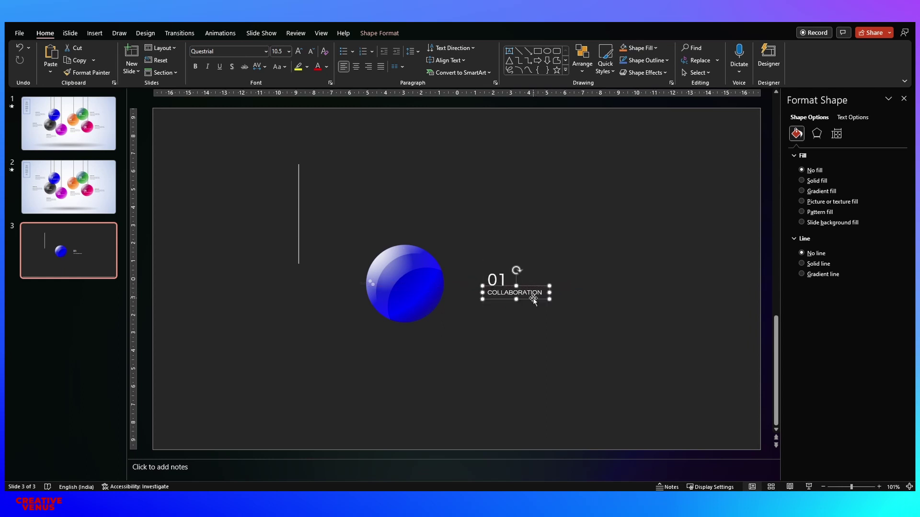
click(525, 317)
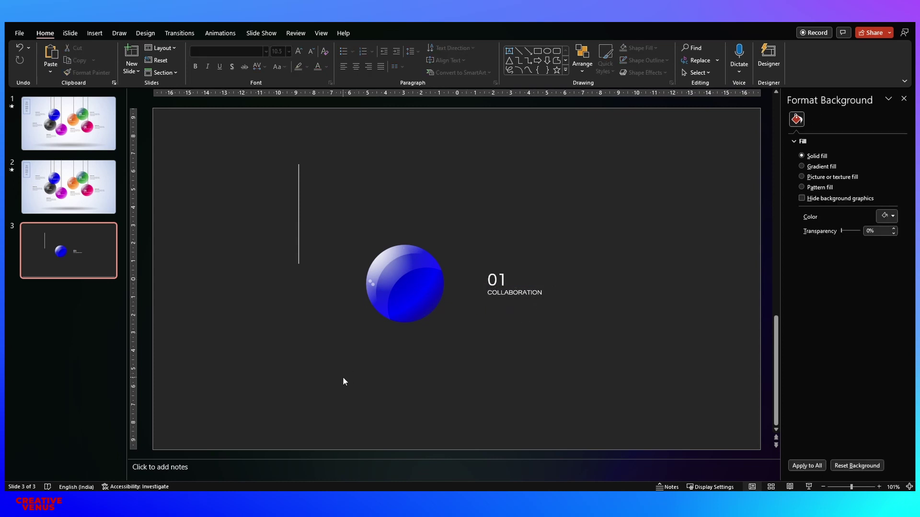
- Move the blue base circle out of the ball, down and to the right of its highlight layers
drag(343, 378, 496, 182)
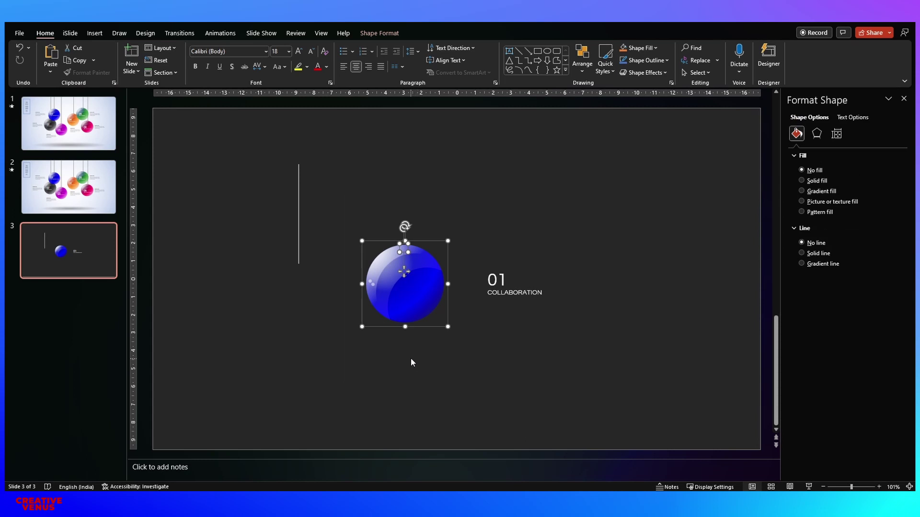
click(440, 370)
click(399, 315)
click(404, 364)
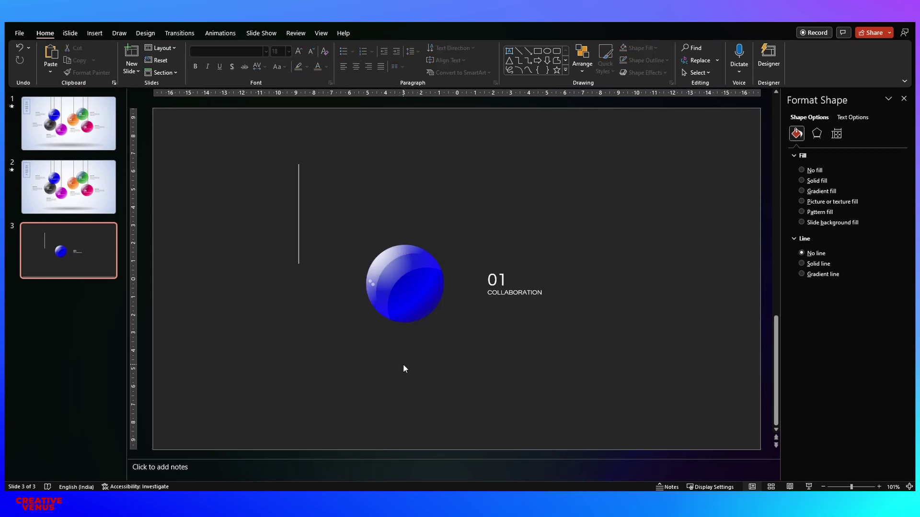
click(420, 302)
drag(419, 301, 458, 366)
- Offset the translucent radial circle down-right and the crescent highlight up-left so the ball's layers are spread apart
click(404, 282)
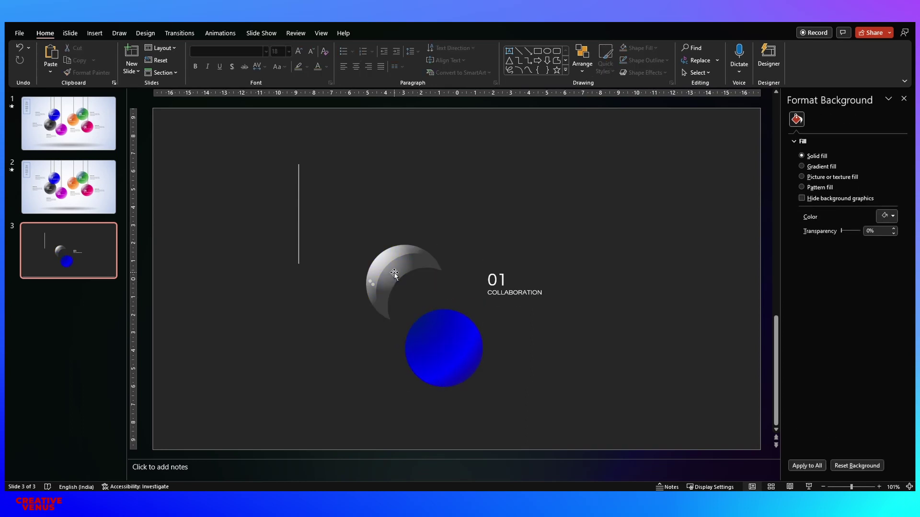
click(405, 290)
drag(407, 300, 421, 312)
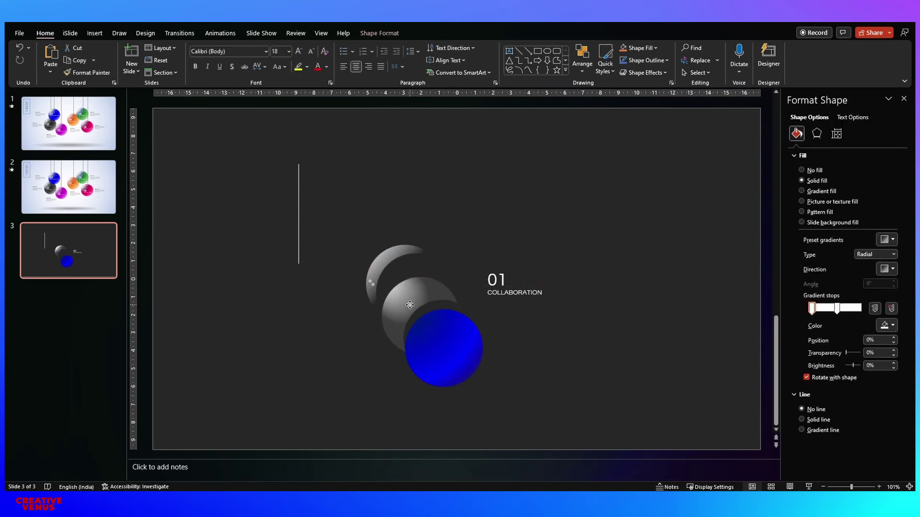
click(422, 297)
drag(386, 257, 376, 244)
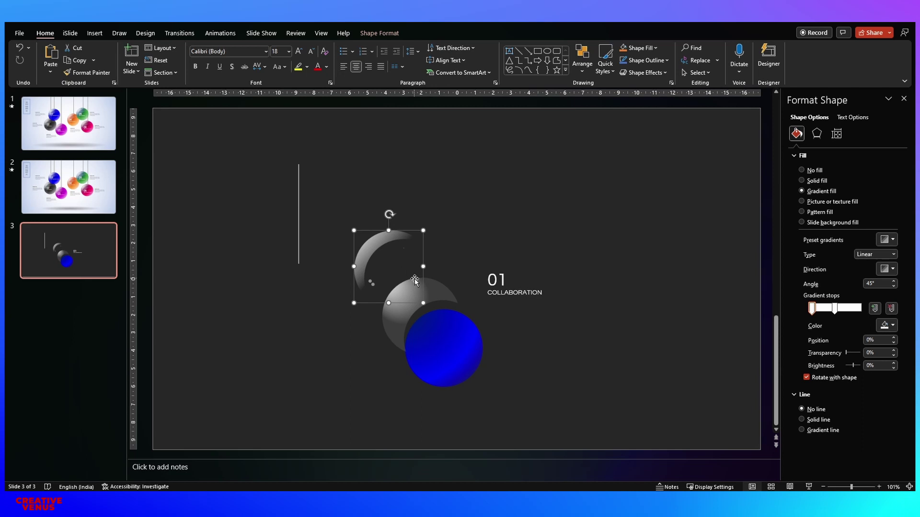
- Select the blue base circle and examine its gradient type and direction options
click(444, 360)
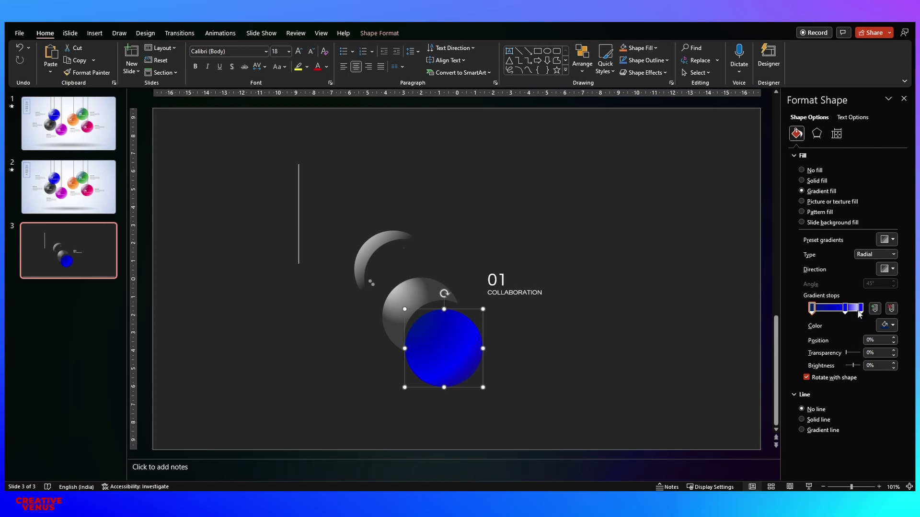
click(893, 254)
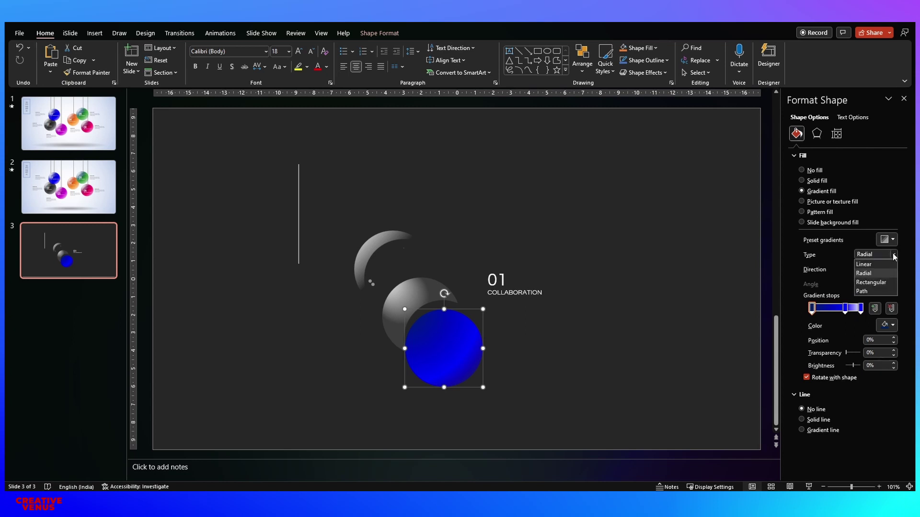
click(893, 255)
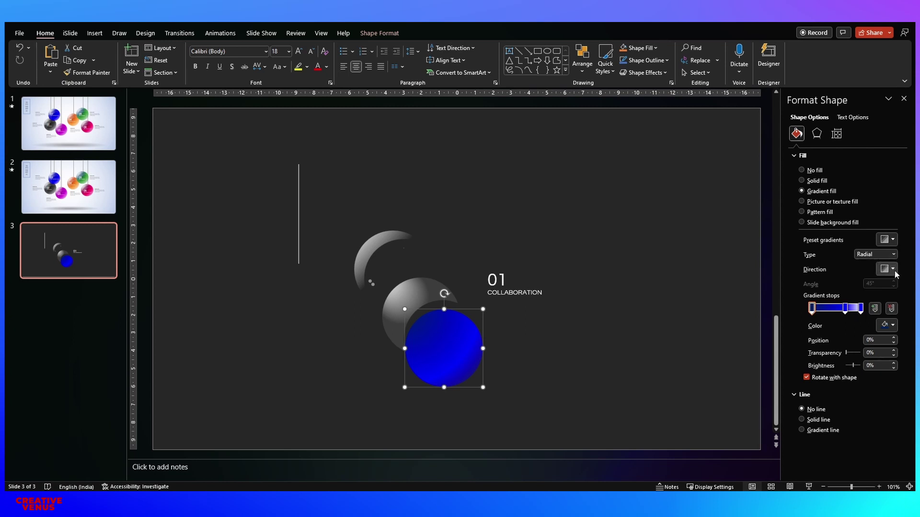
click(893, 270)
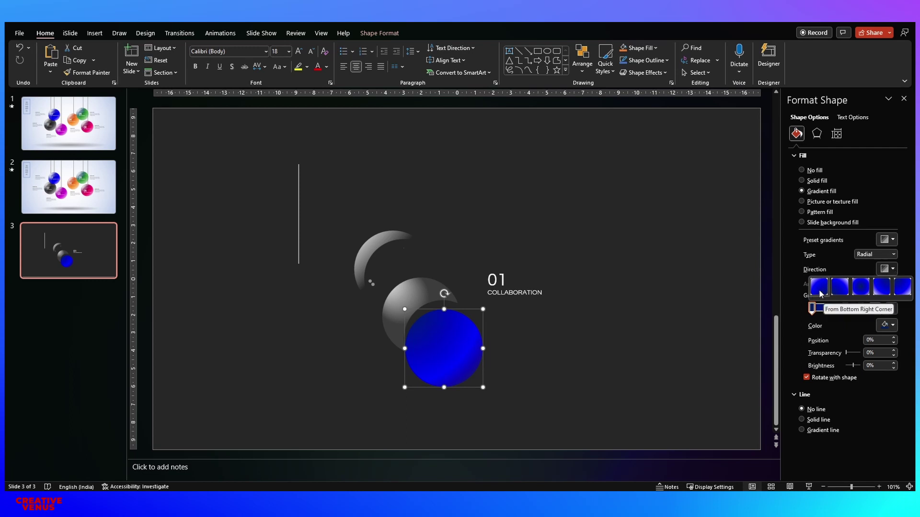
click(891, 428)
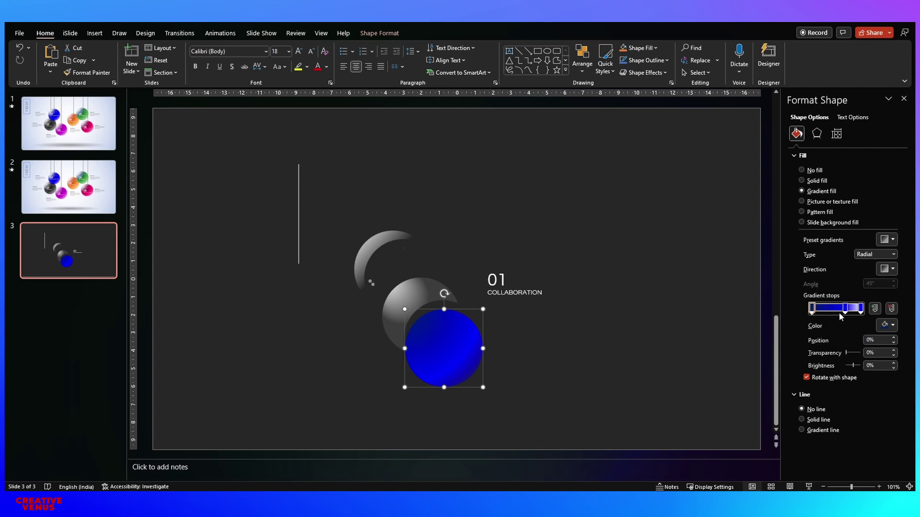
- Check the first gradient stop's colour choices, and confirm a blue from the standard colours for the middle stop at 68%
click(886, 326)
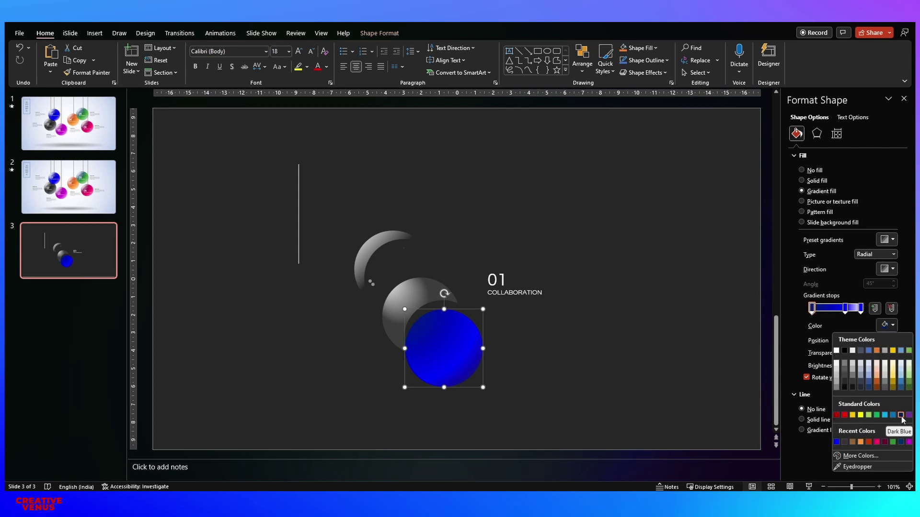
click(845, 309)
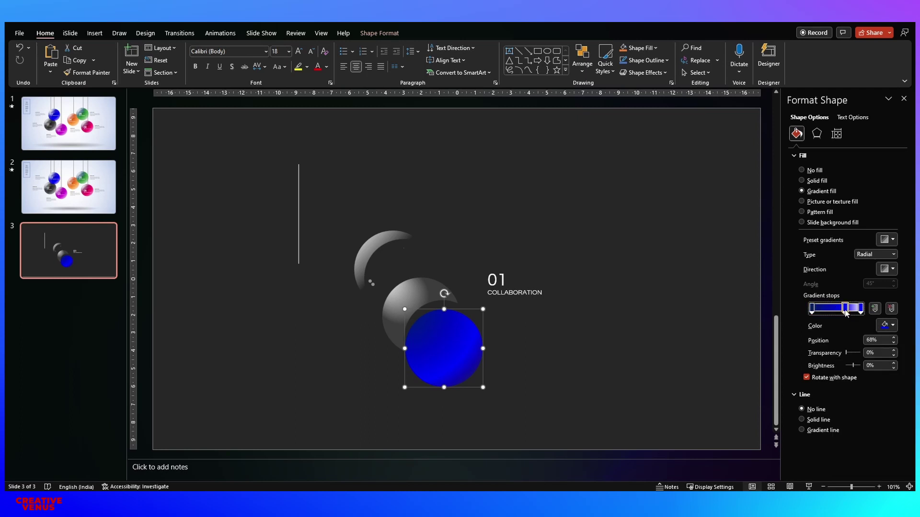
click(886, 325)
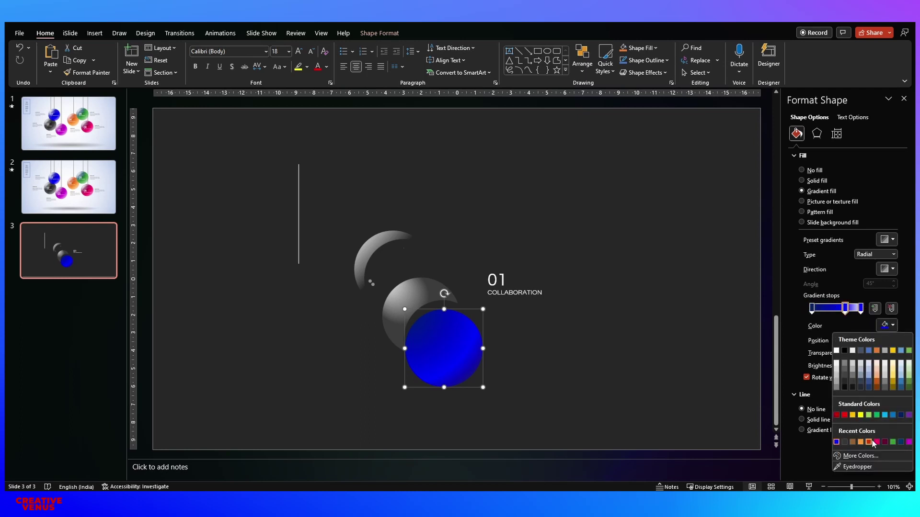
click(860, 456)
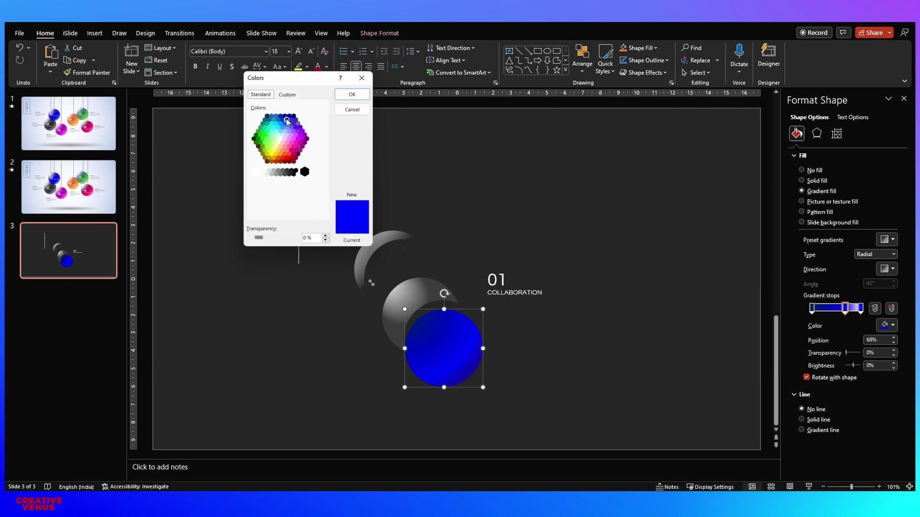
click(352, 94)
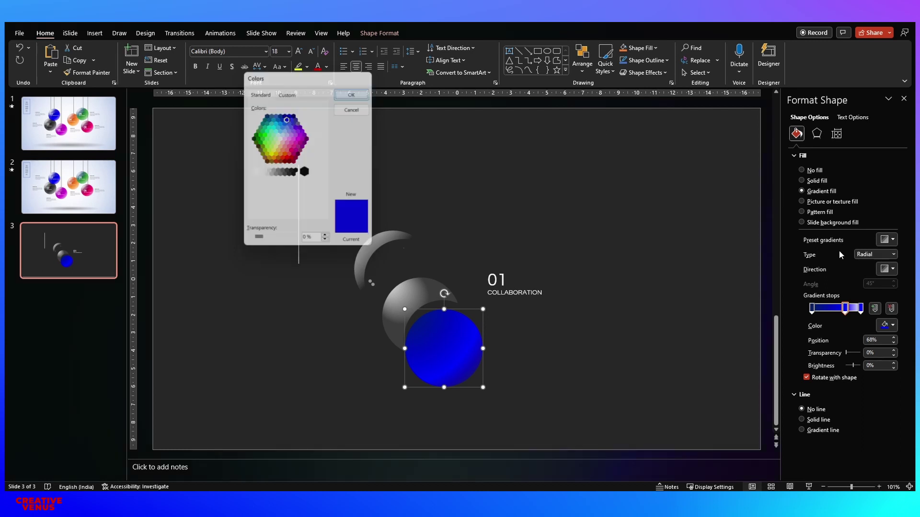
- Check the last gradient stop's transparency, and shift the blue circle's middle stop slightly toward the first stop
click(862, 310)
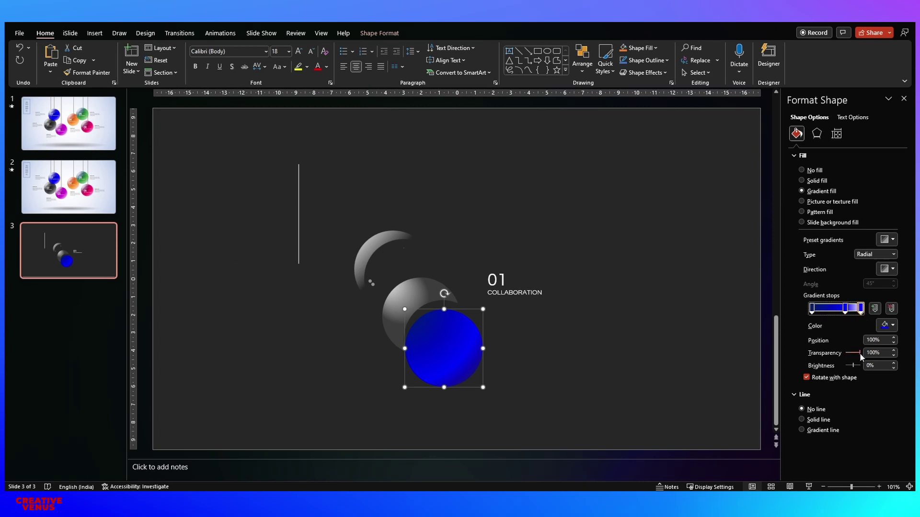
click(845, 309)
drag(846, 314, 843, 314)
click(518, 318)
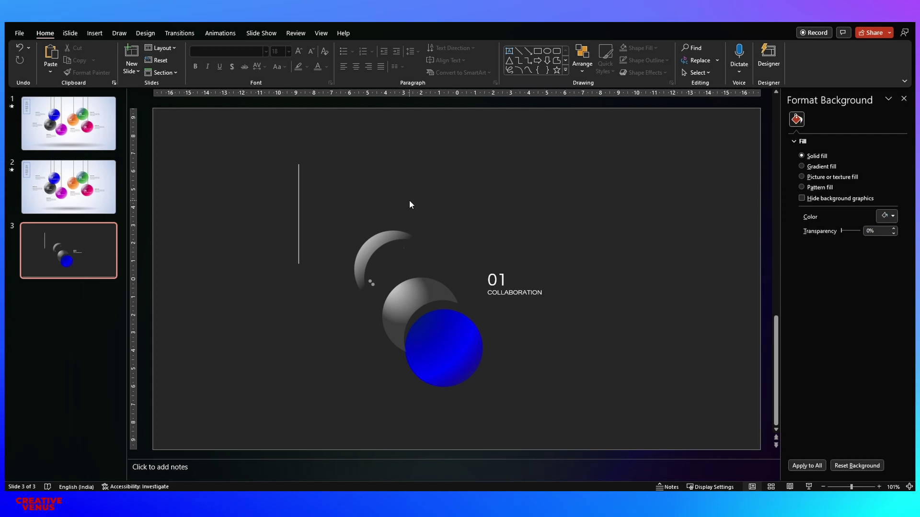
- Try a very light grey solid fill as the background of slide 3
click(383, 241)
click(447, 302)
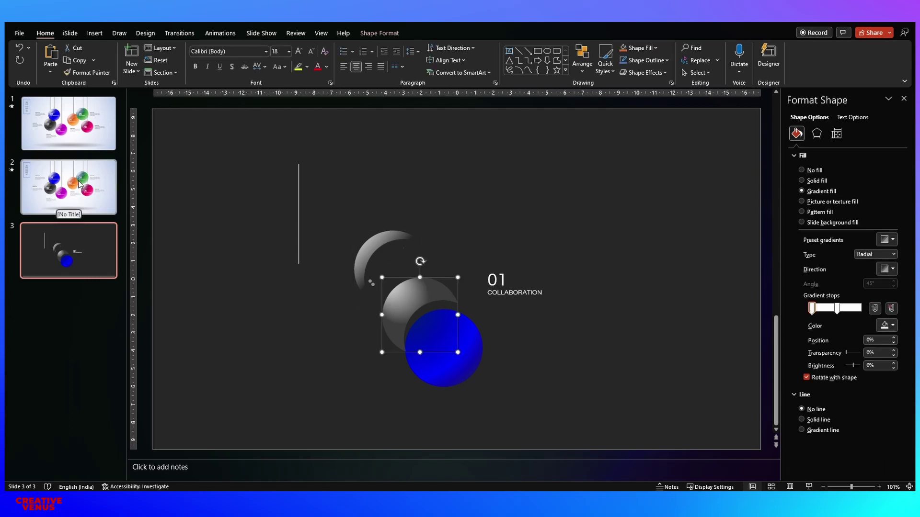
click(542, 343)
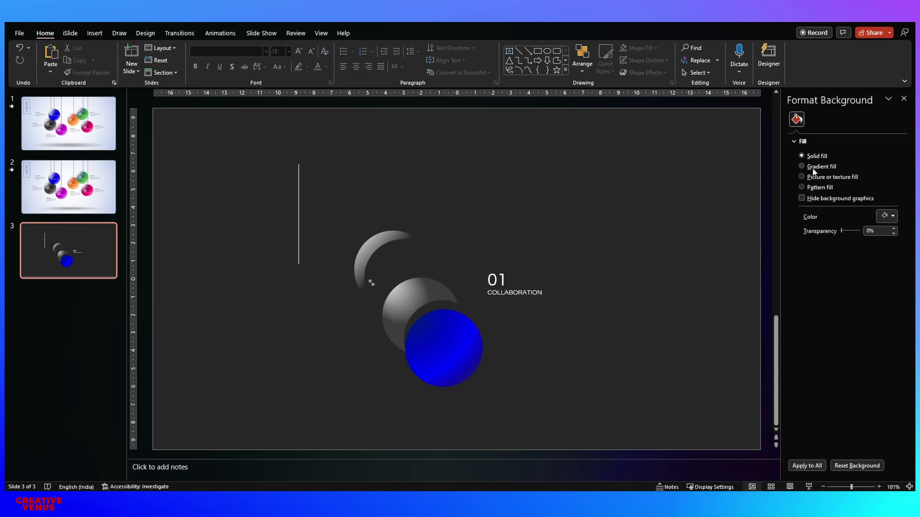
click(893, 215)
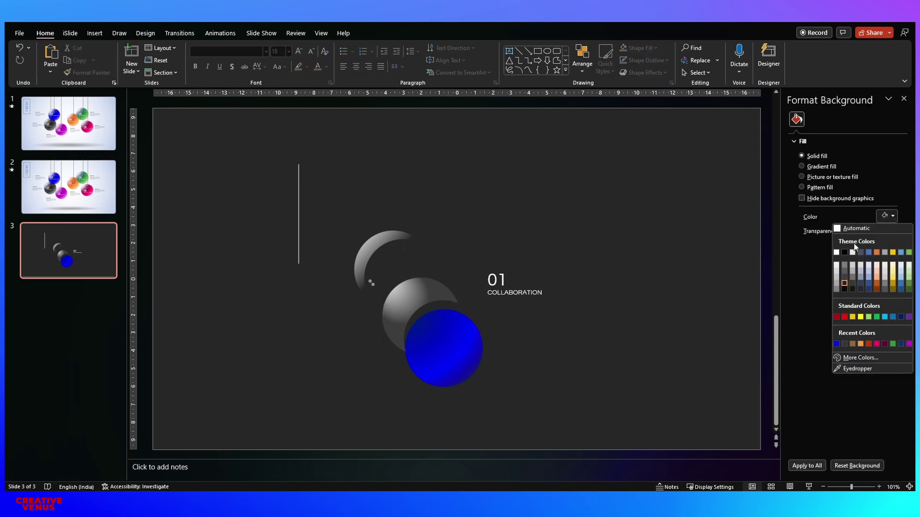
click(837, 265)
- Try the blue circle's first gradient stop at 100% transparency, and return it to 0%
click(427, 326)
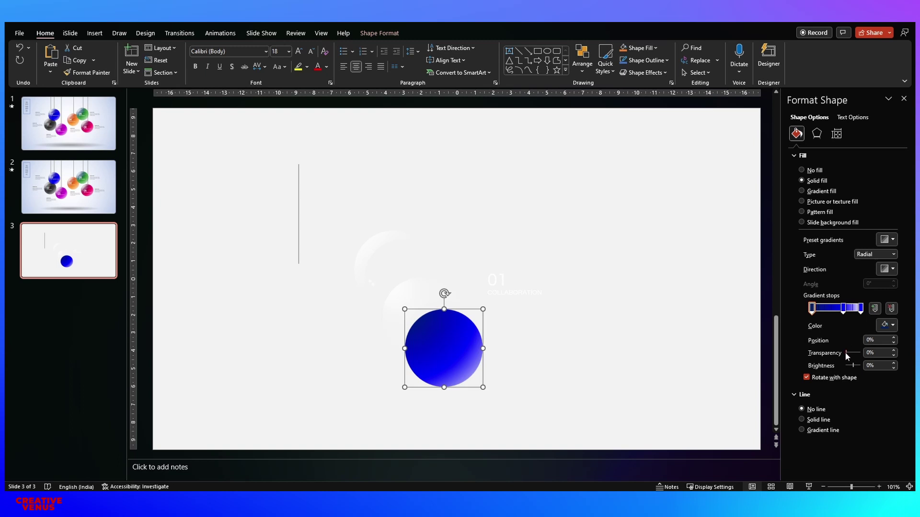
drag(846, 352, 871, 355)
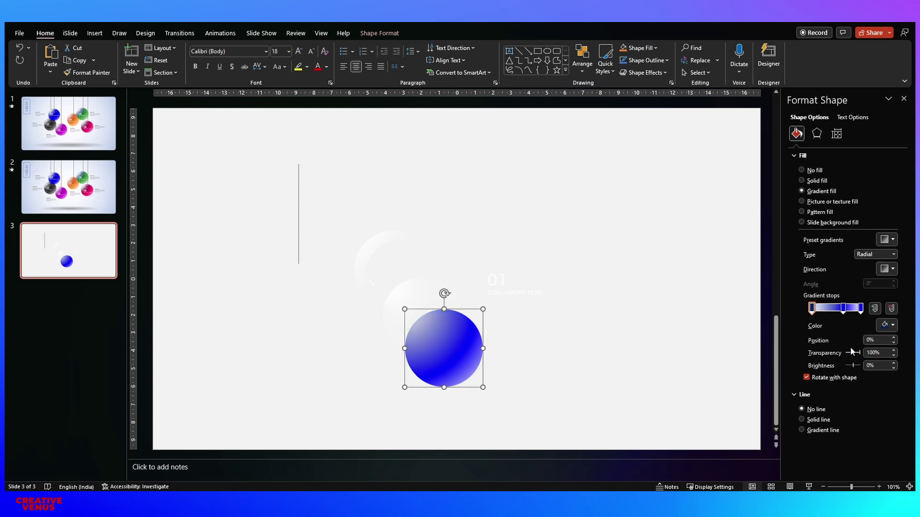
drag(858, 352, 808, 353)
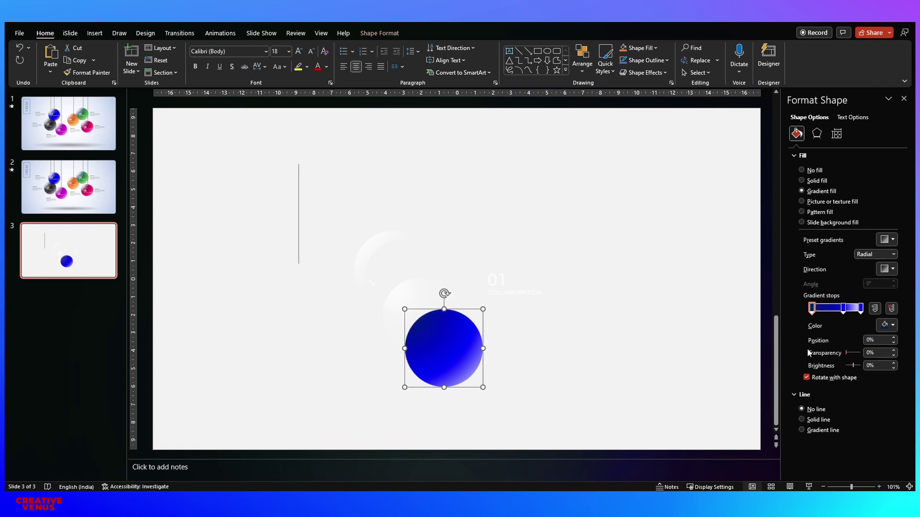
- Undo the transparency trial and the light background change on slide 3
click(728, 318)
key(ctrl+z)
key(ctrl+z)
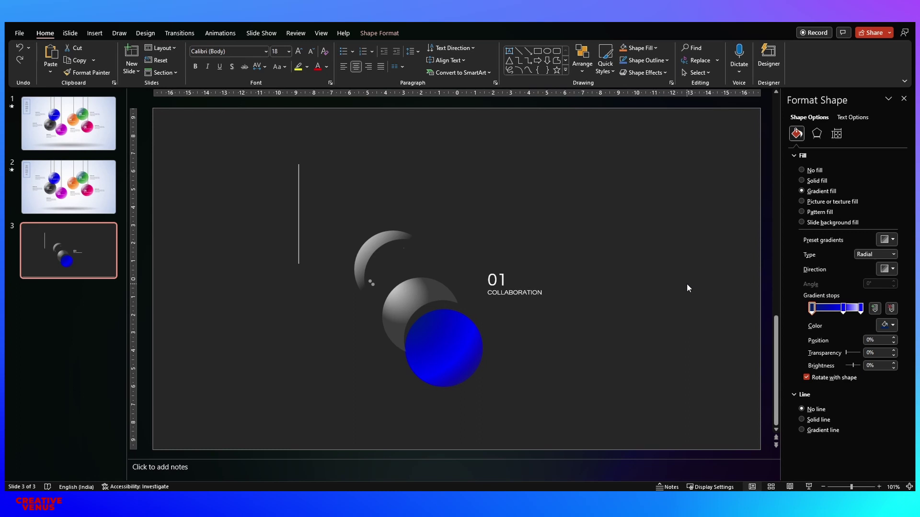
click(686, 284)
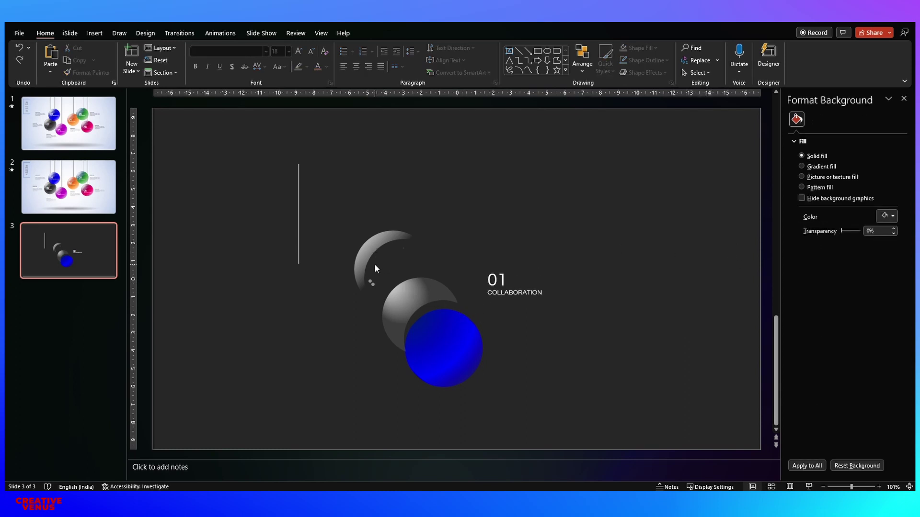
- Shift the translucent radial layer slightly up and to the right, clear of the blue base circle
click(404, 300)
drag(404, 300, 402, 286)
click(445, 350)
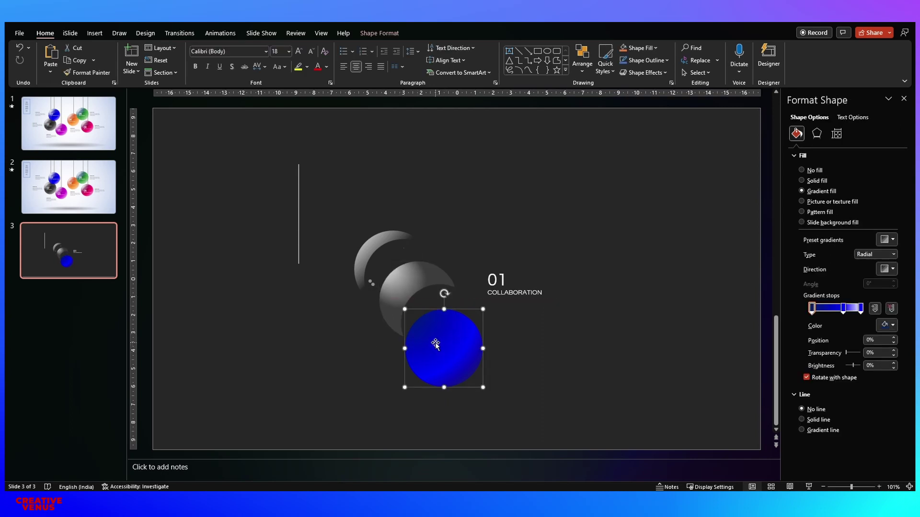
click(415, 287)
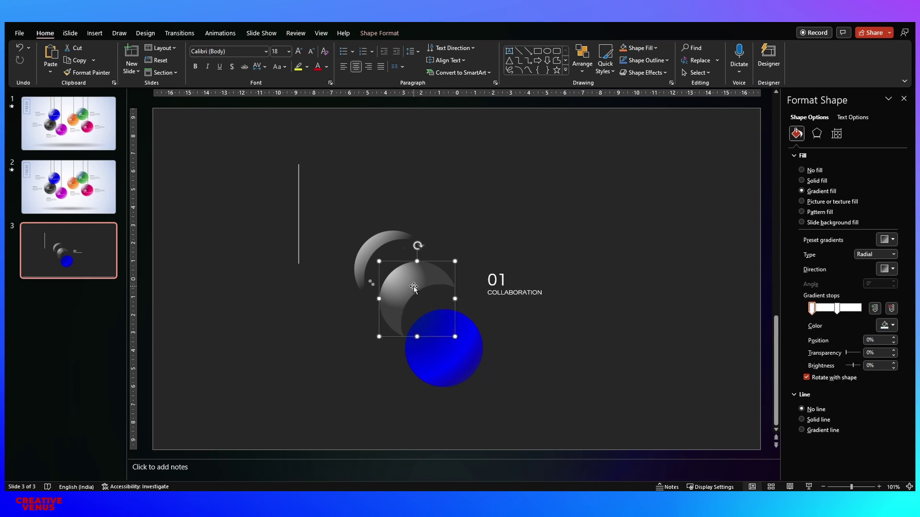
drag(414, 286, 420, 289)
- Duplicate the blue circle twice, placing the overlapping copies in the empty lower-right area of the slide
click(450, 363)
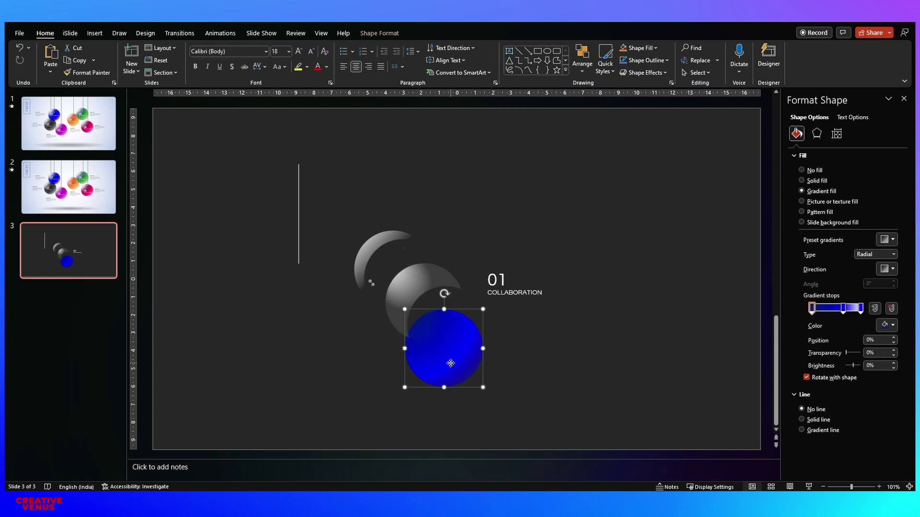
key(ctrl+c)
key(ctrl+v)
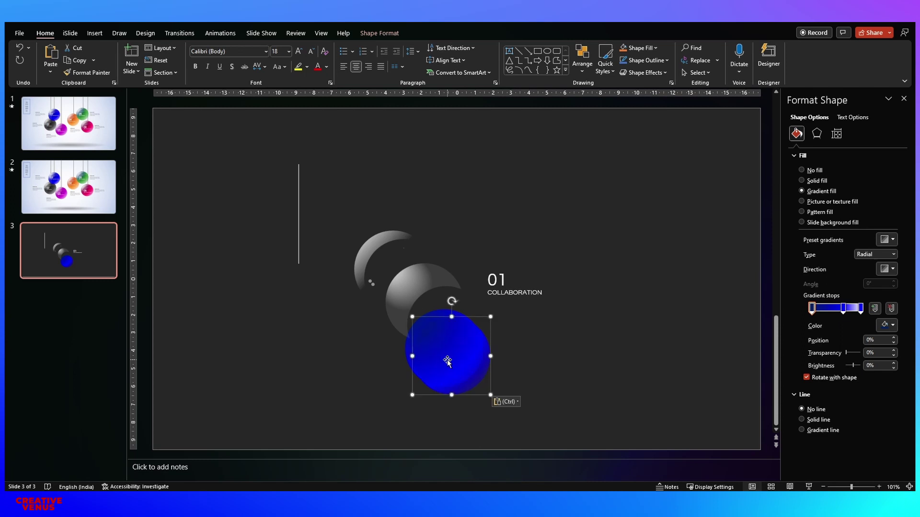
drag(448, 362, 652, 394)
key(ctrl+v)
- Give the front copy of the circle a solid orange fill
click(813, 181)
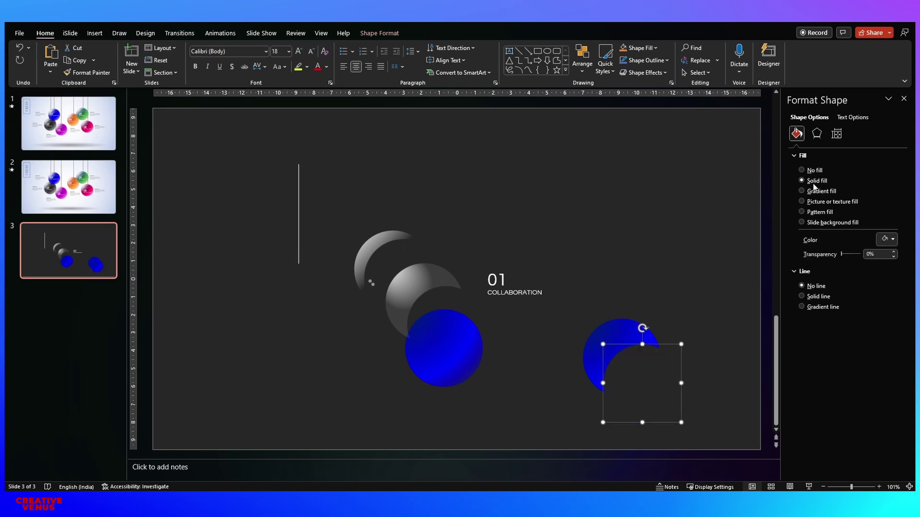
click(886, 239)
click(876, 264)
- Adjust the orange circle's overlap on the blue copy, and subtract it from the blue one to cut a crescent
click(628, 344)
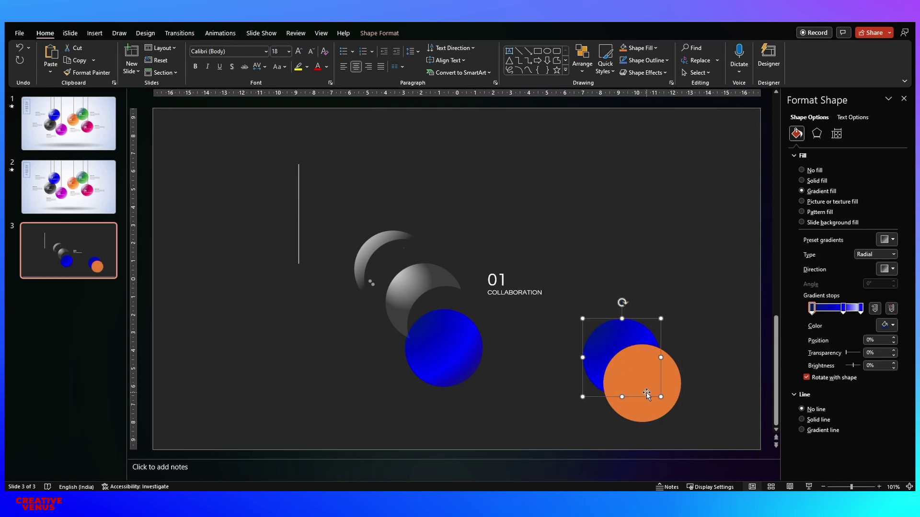
click(645, 402)
drag(646, 405, 645, 403)
click(617, 339)
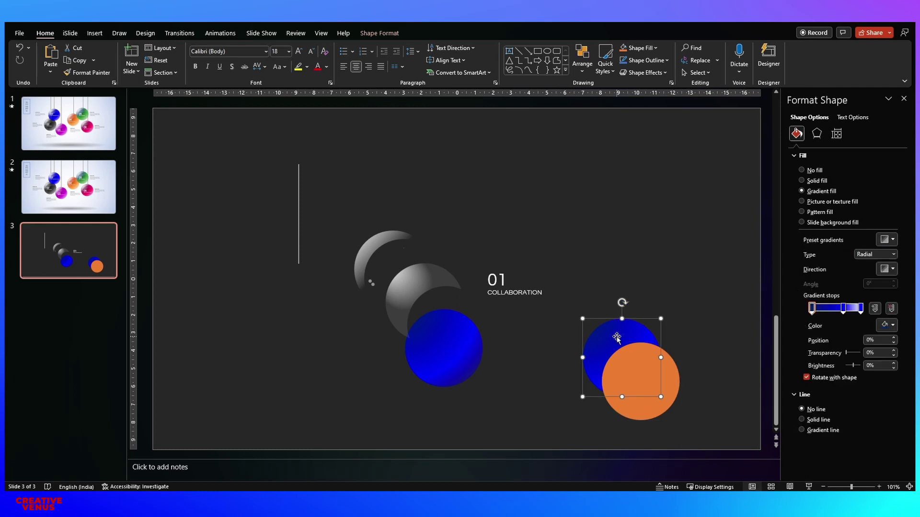
shift+click(641, 372)
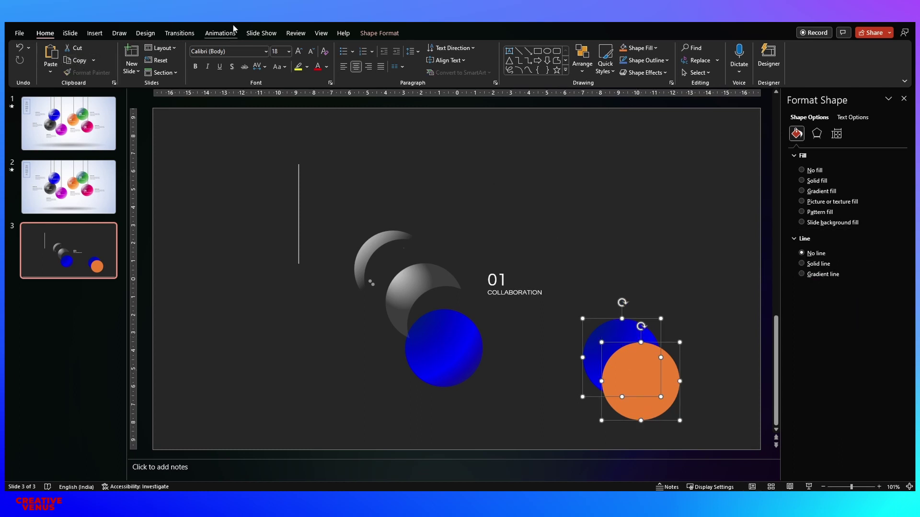
click(366, 33)
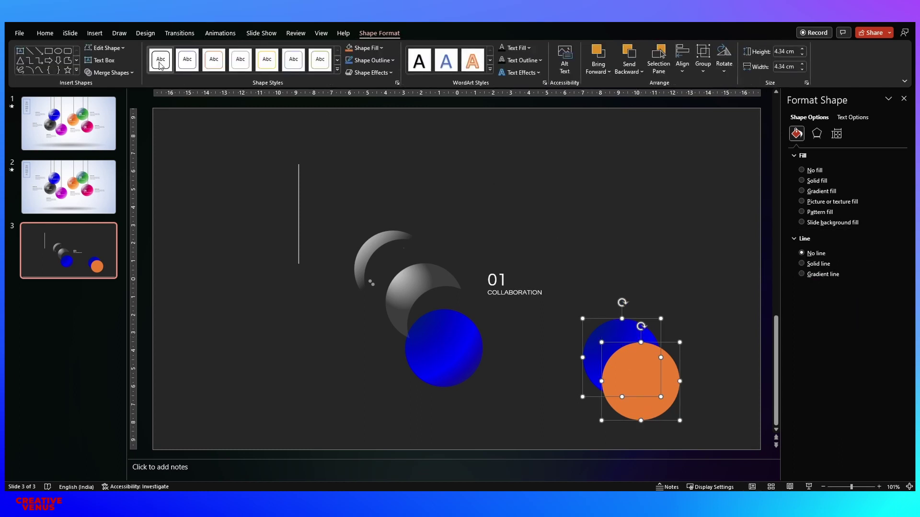
click(110, 73)
click(111, 138)
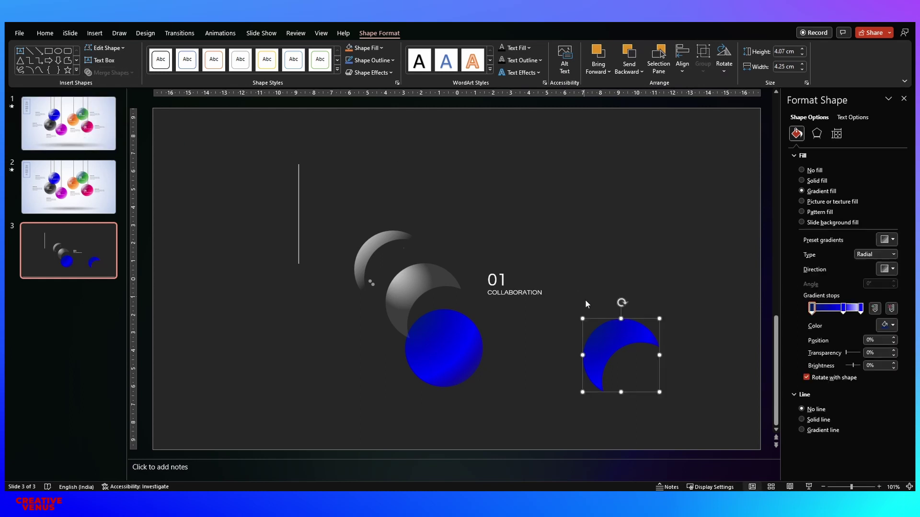
- Move the blue crescent above the 01 label and reduce its gradient to two stops
drag(591, 344, 453, 232)
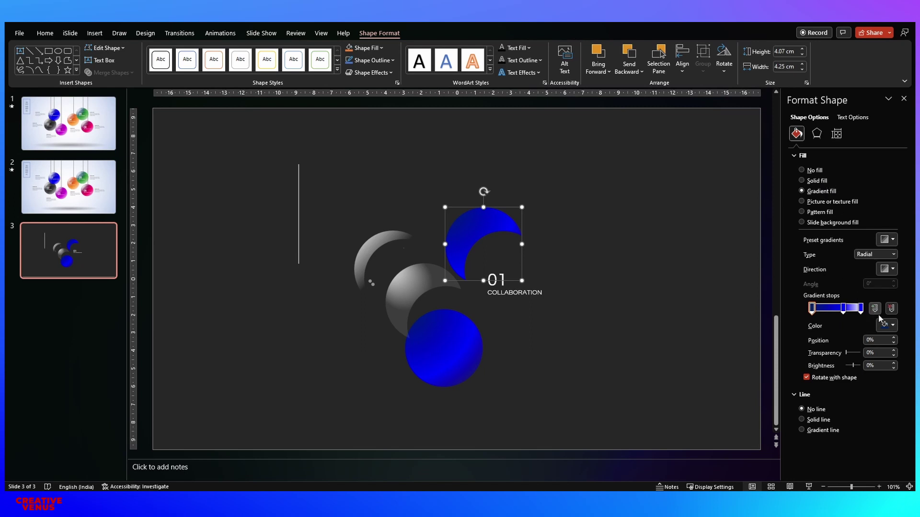
click(891, 308)
drag(844, 308, 787, 312)
- Check the grey radial layer's gradient stops, and set the blue crescent's last stop to 52% position and about 90% transparency
click(406, 291)
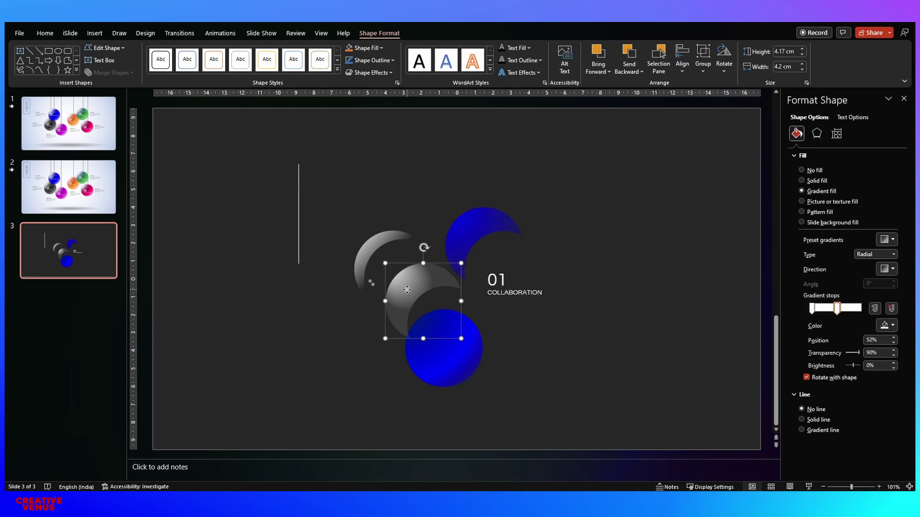
click(838, 311)
click(812, 309)
click(493, 238)
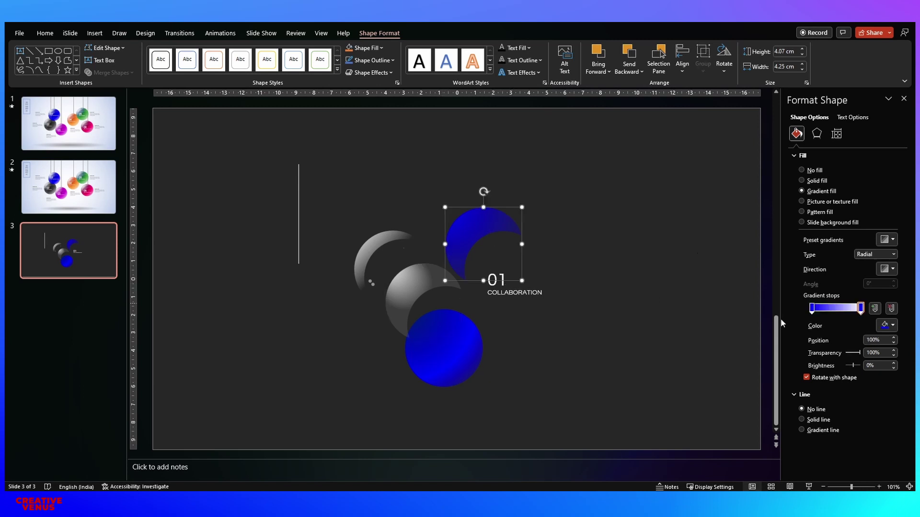
drag(861, 311, 838, 310)
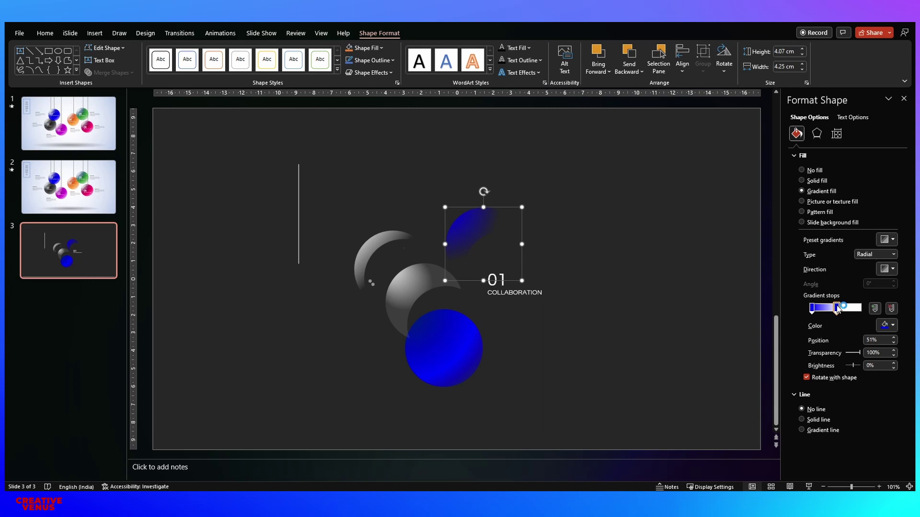
click(893, 338)
click(894, 355)
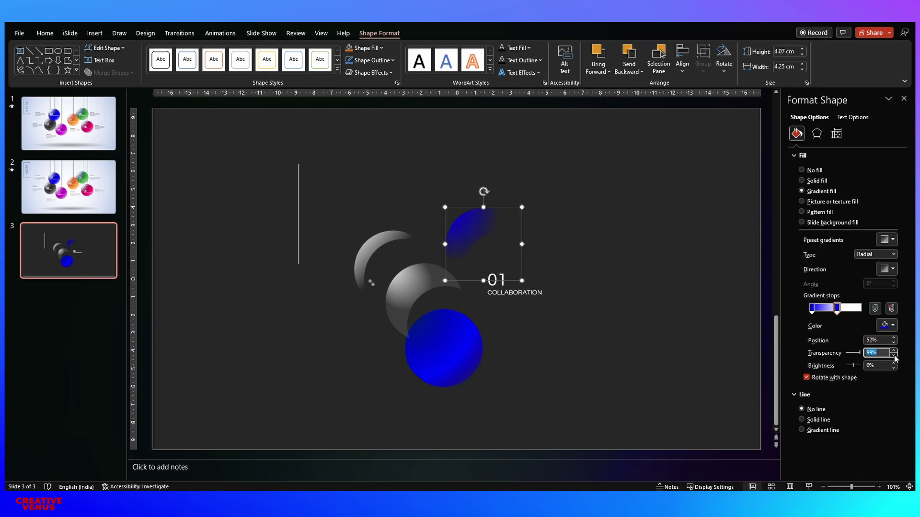
click(894, 355)
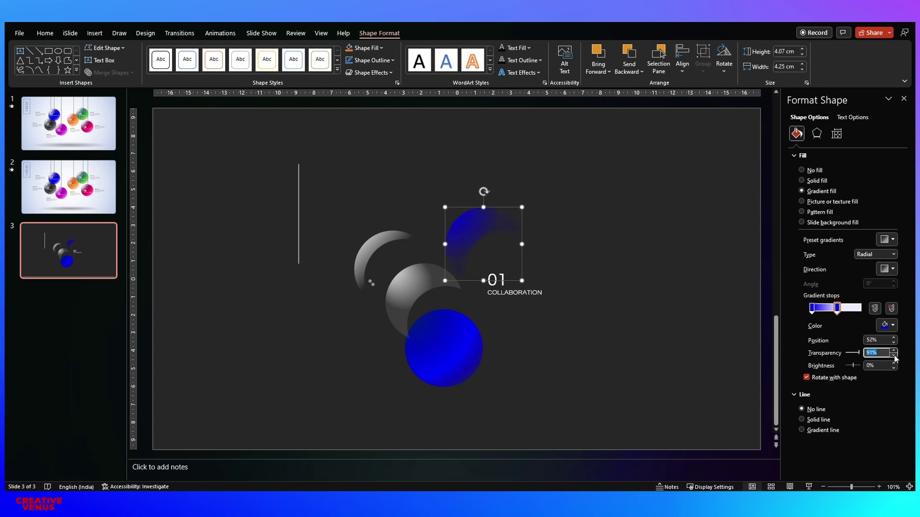
- Colour both gradient stops of the new crescent white
click(886, 325)
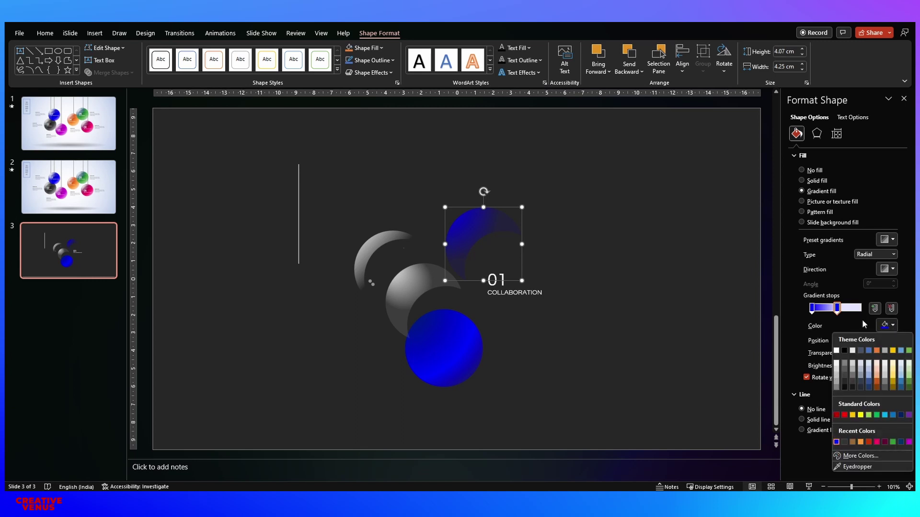
click(837, 350)
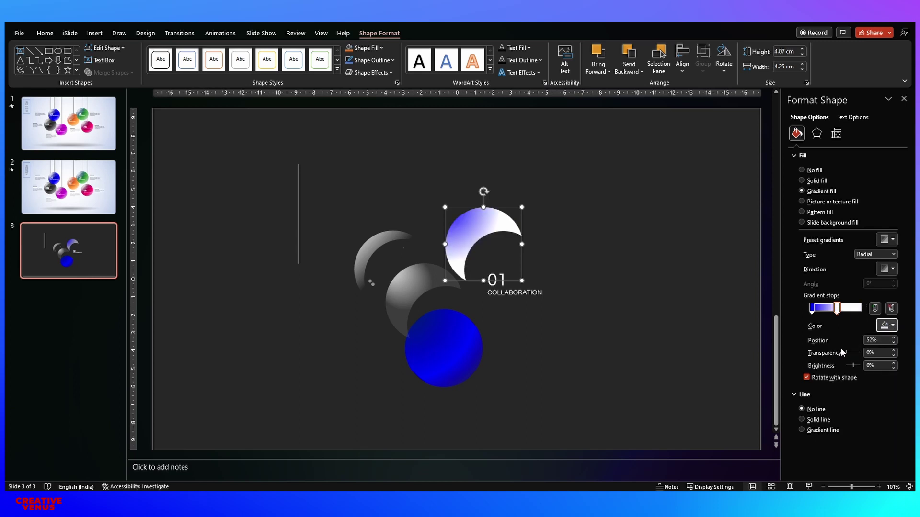
click(811, 308)
click(886, 325)
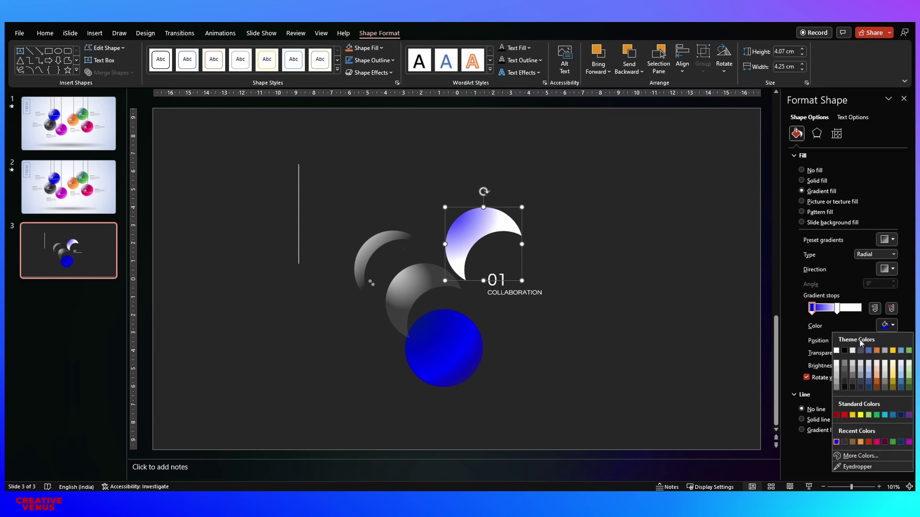
click(837, 351)
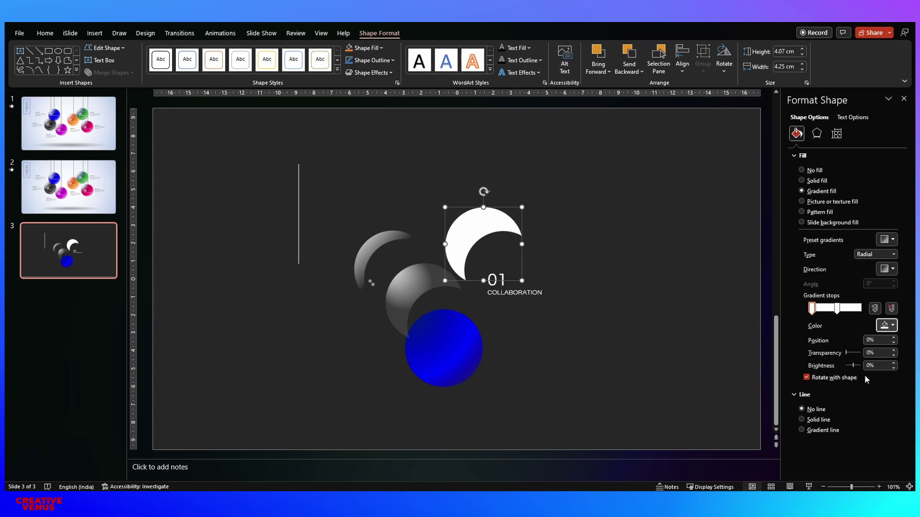
- Test the white crescent's first stop at 100% transparency, restore it to 0%, and set the 52% stop's transparency to 90%
drag(846, 353, 870, 355)
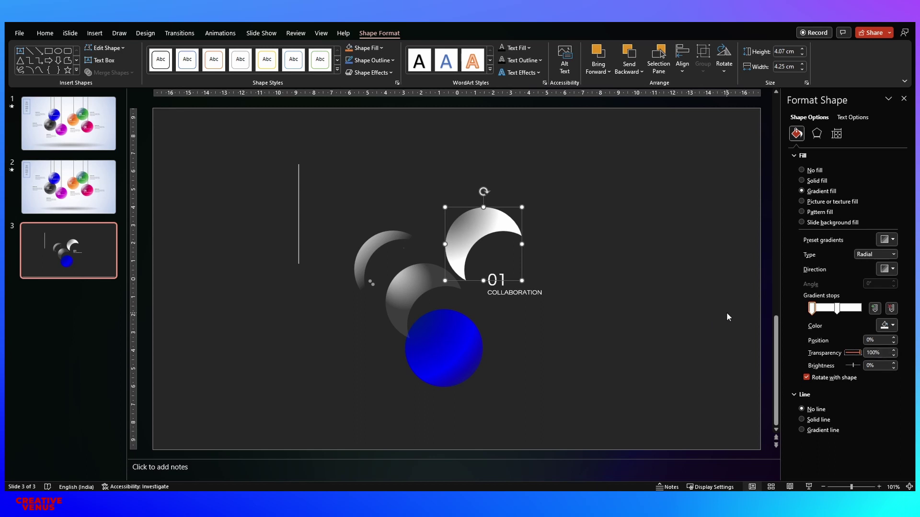
drag(861, 355, 813, 355)
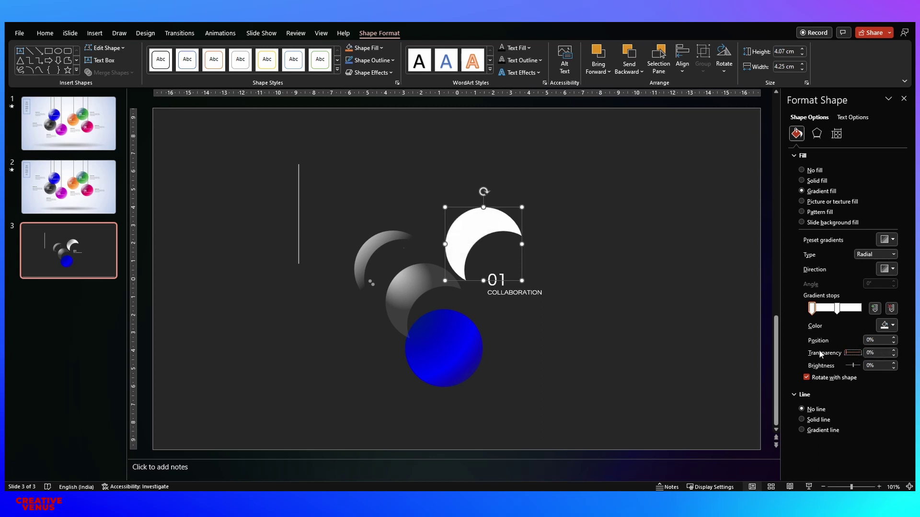
click(837, 308)
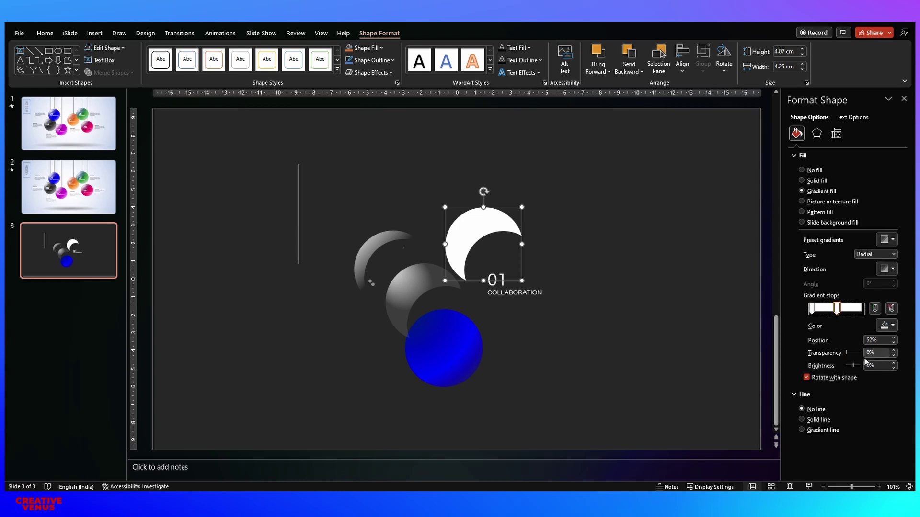
mouse_move(846, 355)
mouse_down()
mouse_move(873, 355)
mouse_move(850, 353)
mouse_move(858, 357)
mouse_up()
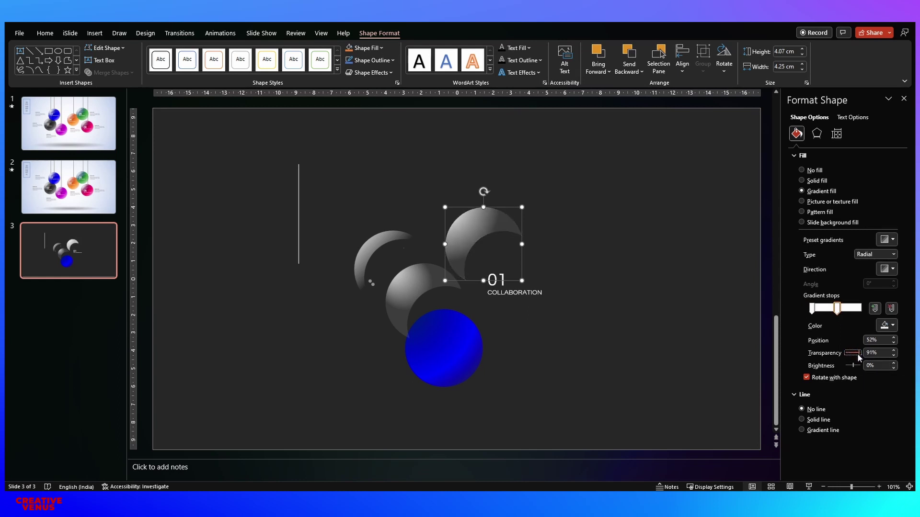
click(893, 355)
- Delete the newly built crescent above the 01 label
click(597, 303)
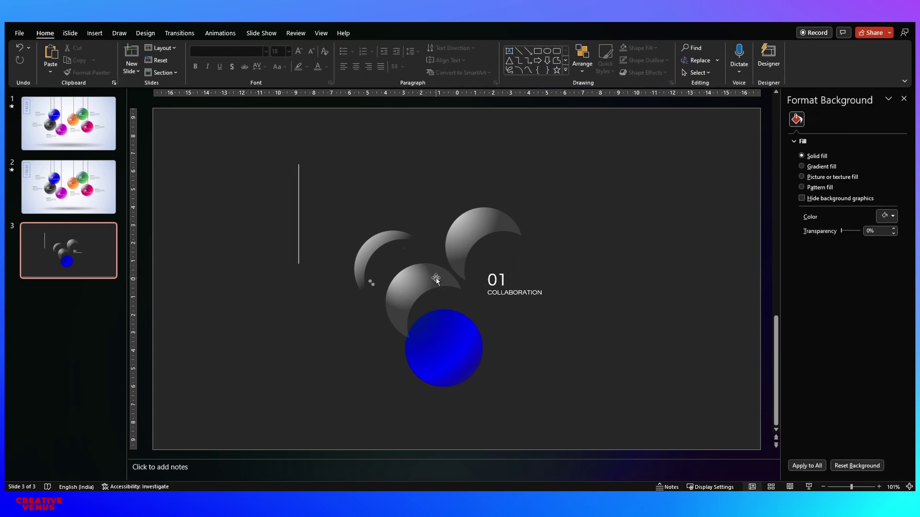
click(472, 236)
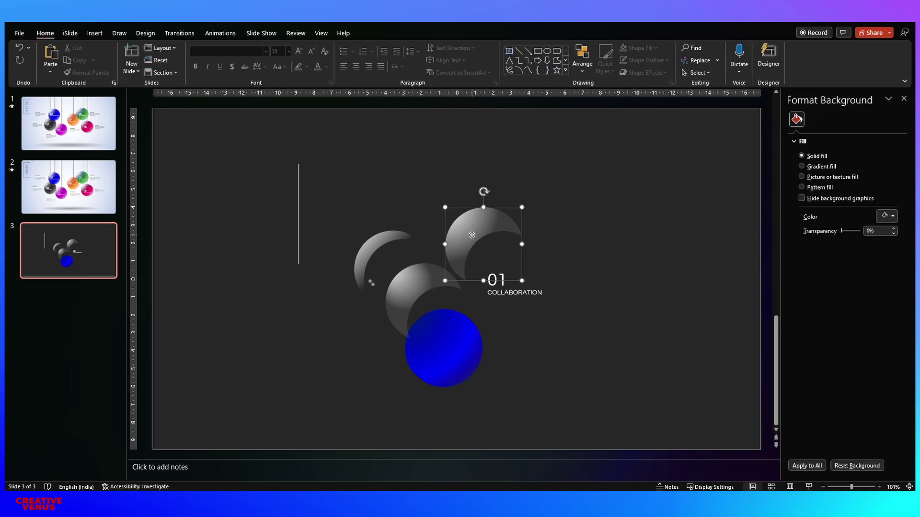
click(430, 234)
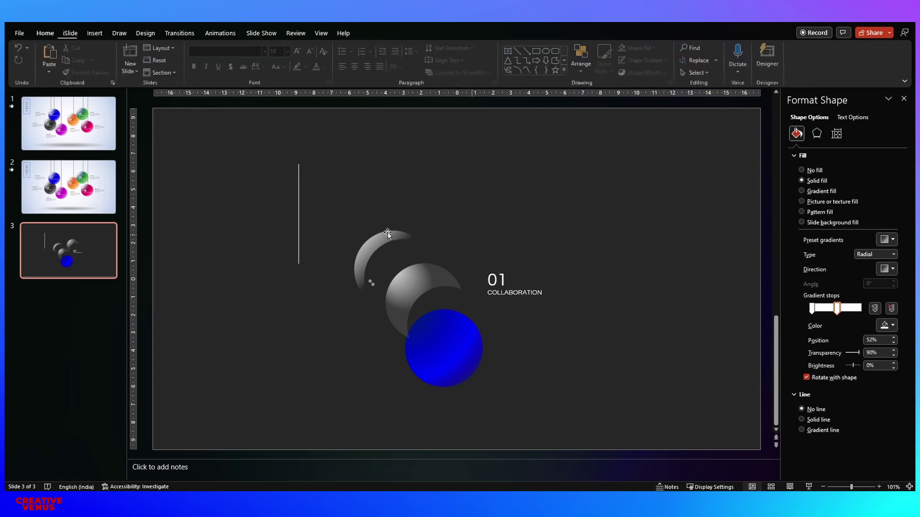
- Shift the thin white crescent slightly up and away from the grey one, and move the blue ball beyond the 01 label and duplicate it
click(369, 242)
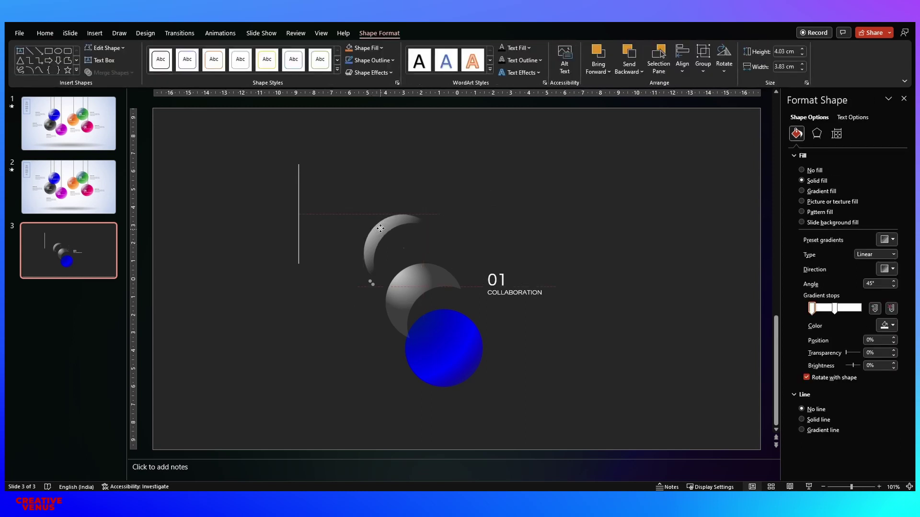
click(443, 353)
drag(443, 353, 658, 271)
key(ctrl+c)
key(ctrl+v)
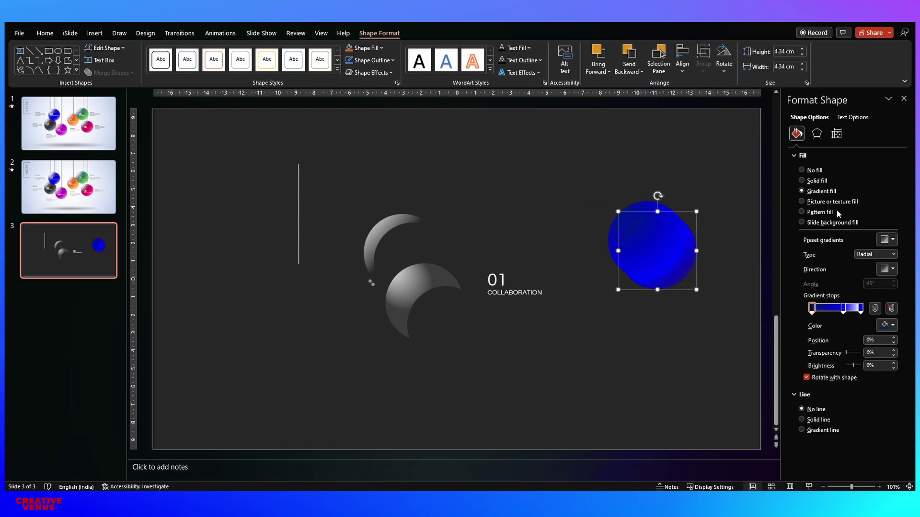
- Give the duplicated ball a solid orange fill
click(822, 182)
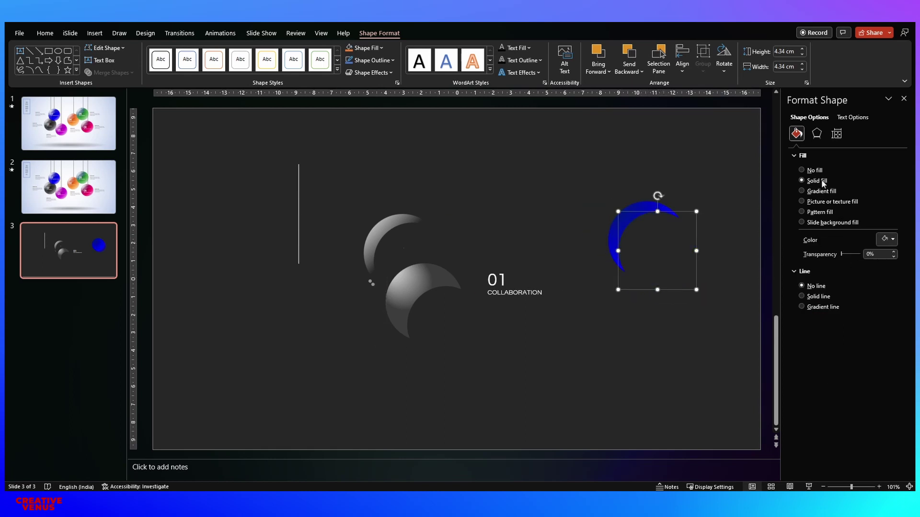
click(891, 239)
click(877, 265)
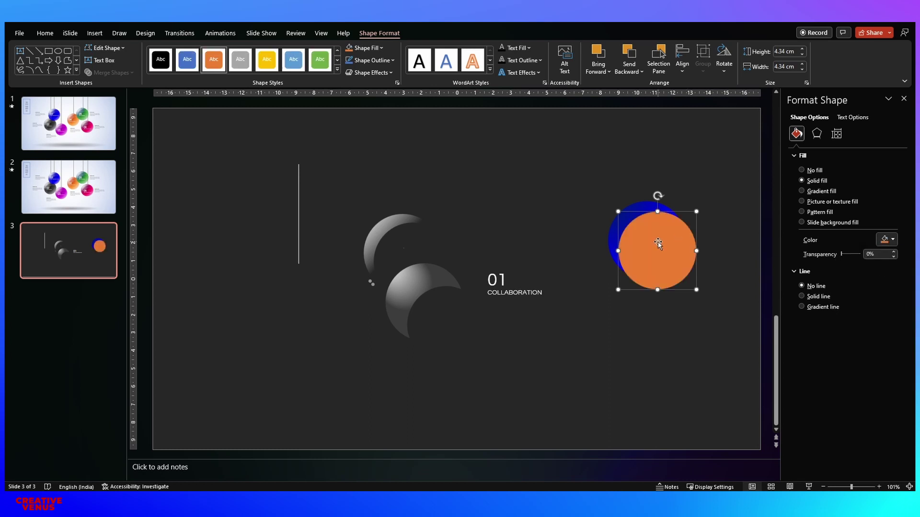
- Shift the orange circle slightly over the blue ball, subtract it to leave a thin crescent, and reapply the gradient fill
drag(657, 242, 654, 241)
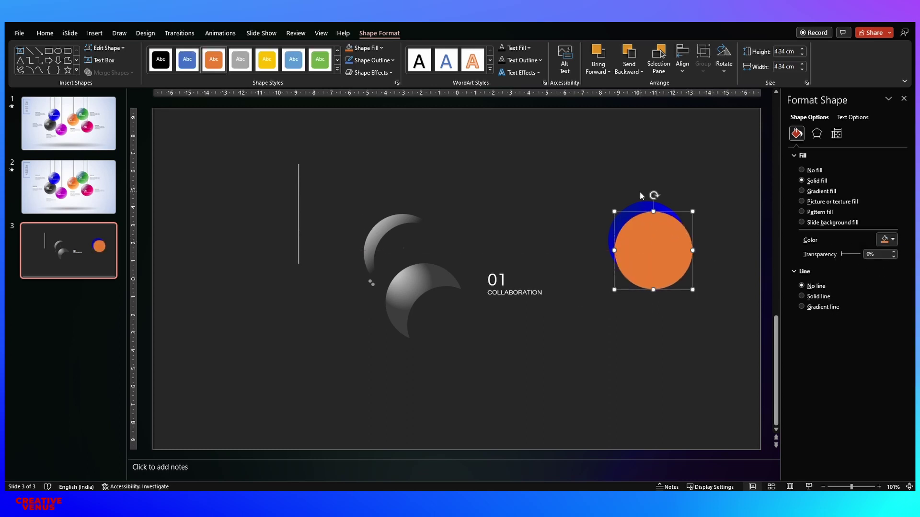
click(637, 205)
shift+click(655, 243)
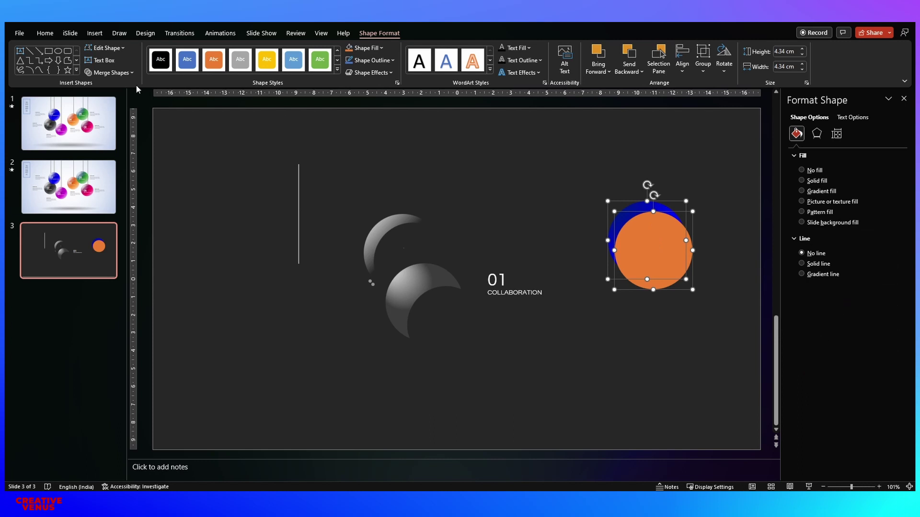
click(124, 76)
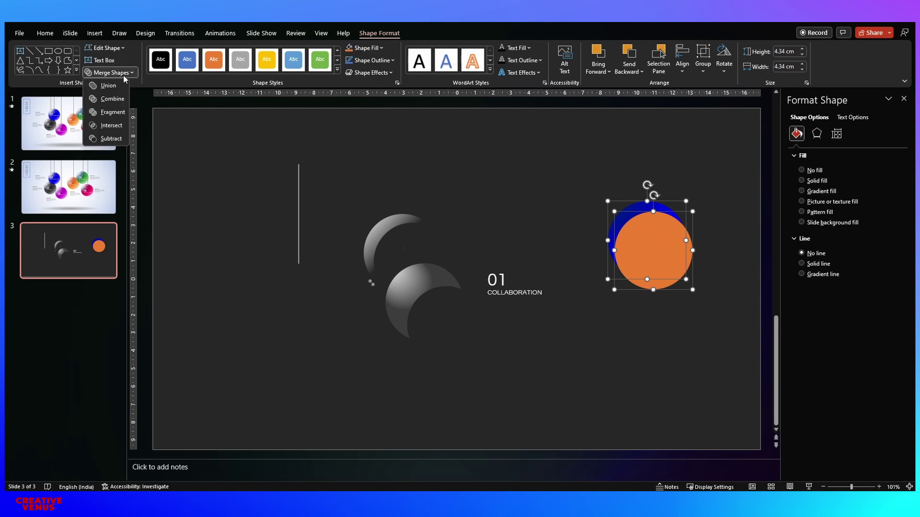
click(104, 139)
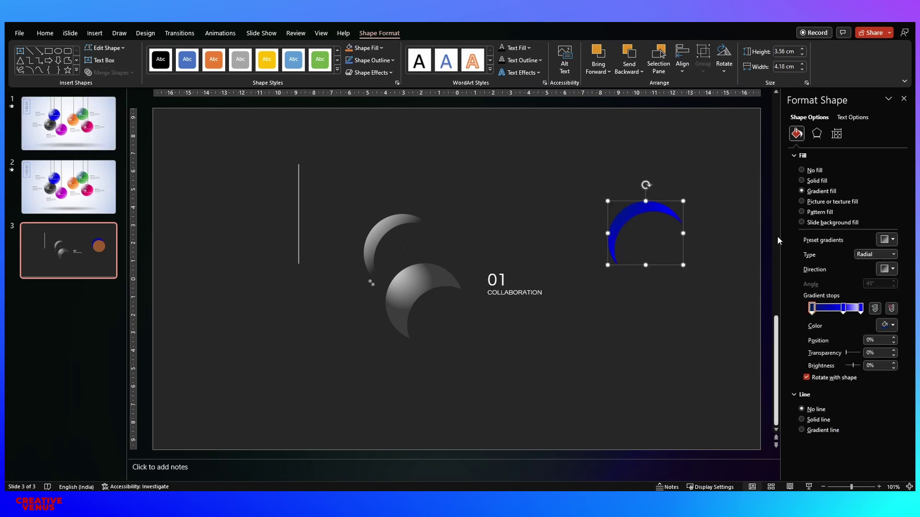
click(814, 181)
click(801, 191)
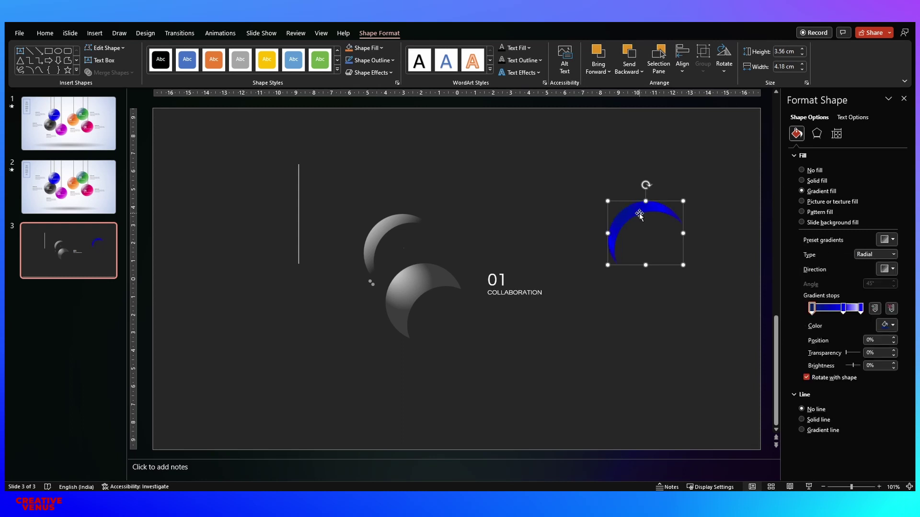
- Check the position and transparency of both gradient stops on the thin white linear-gradient crescent
click(379, 235)
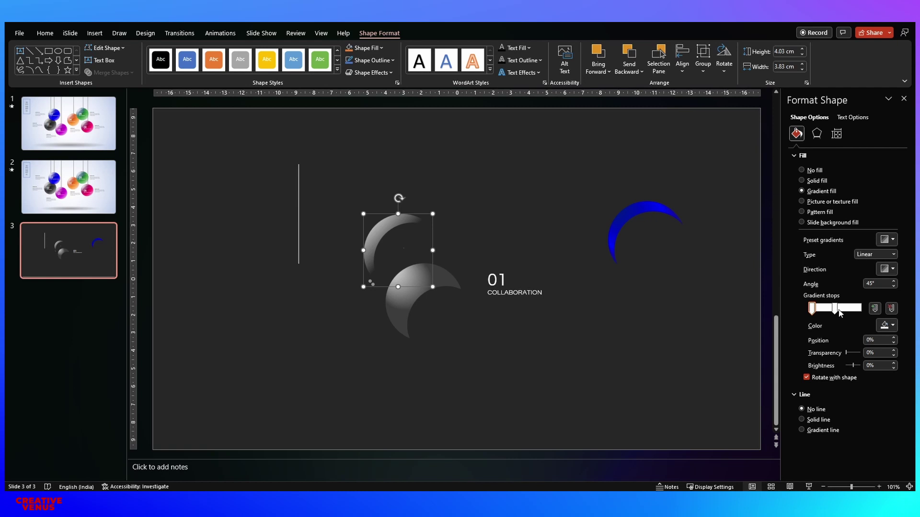
click(811, 309)
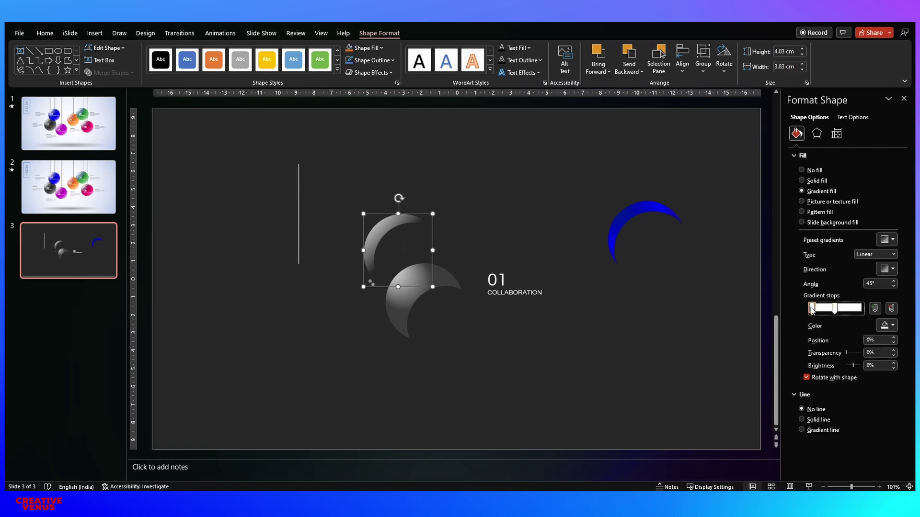
click(835, 309)
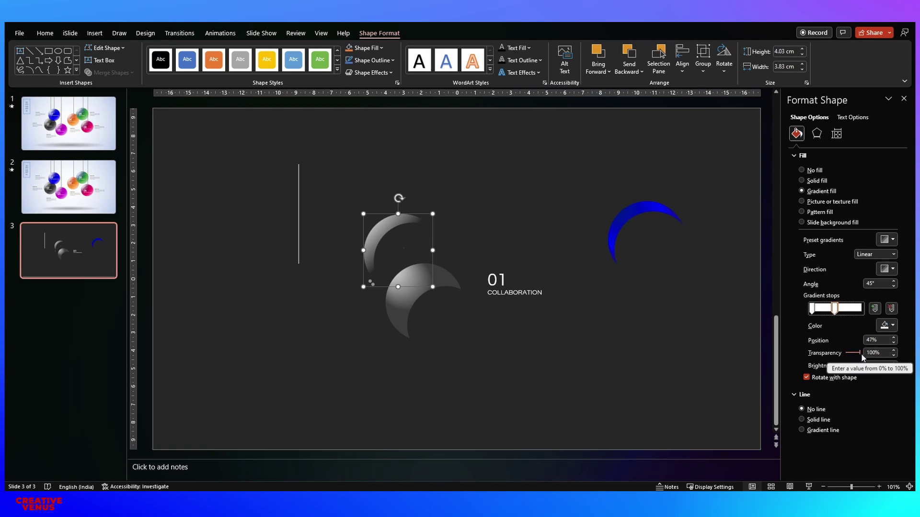
click(591, 274)
click(402, 226)
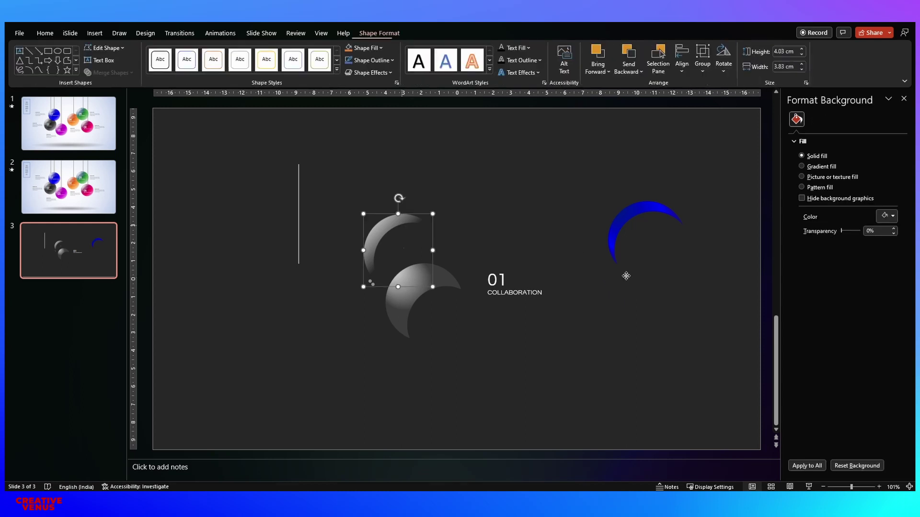
- Remove the blue crescent from the slide and open slide 2 with the finished infographic
drag(603, 270, 697, 159)
key(ctrl+x)
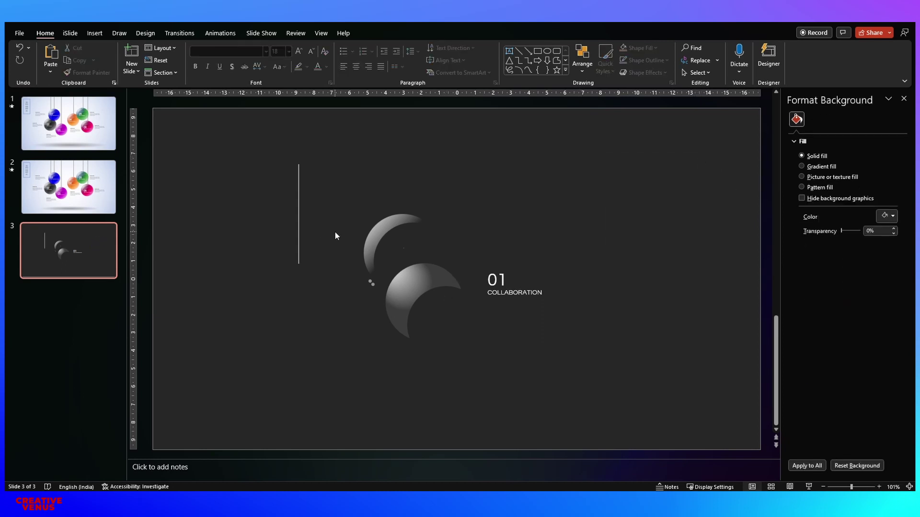
click(72, 191)
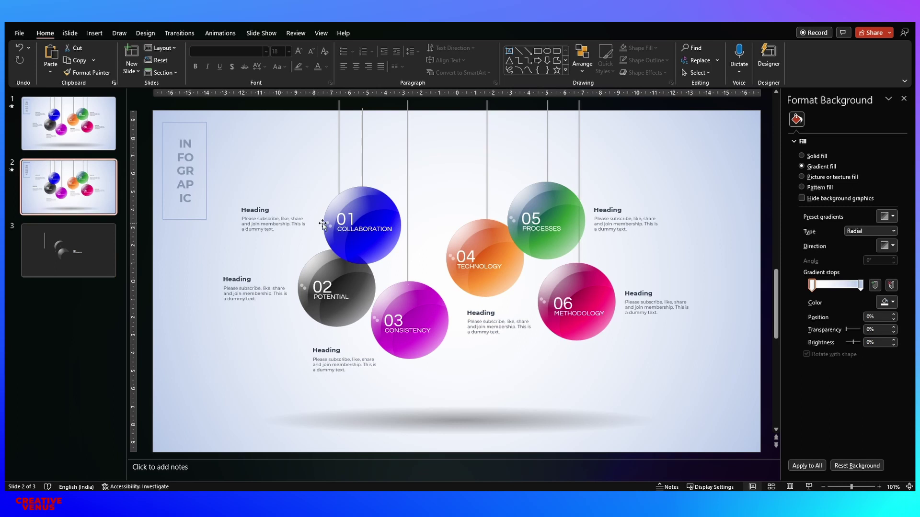